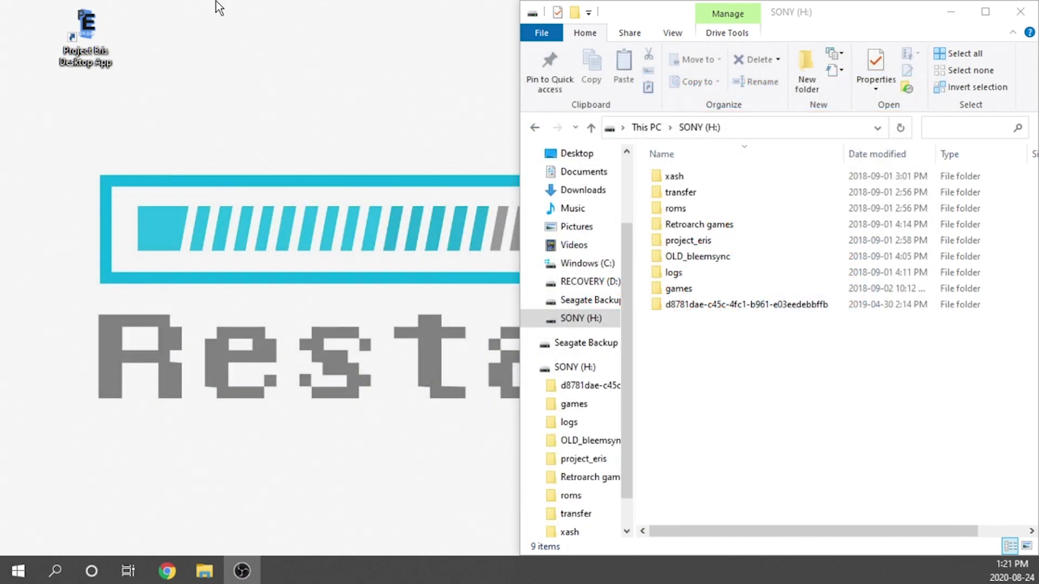
# - Open the Project Eris Desktop App and select H:\ as the drive to work on
pyautogui.click(110, 66)
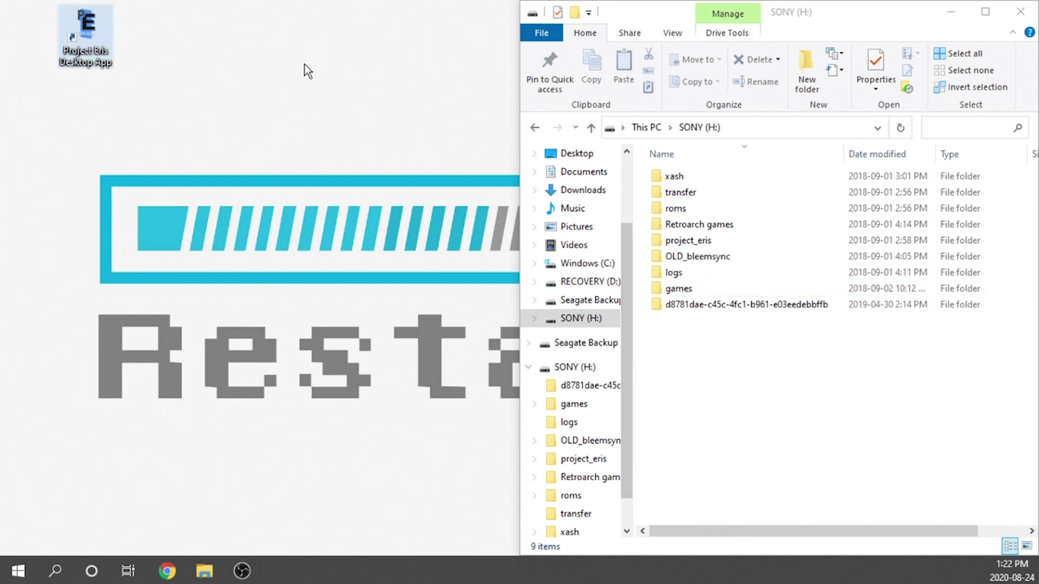
pyautogui.doubleClick(85, 63)
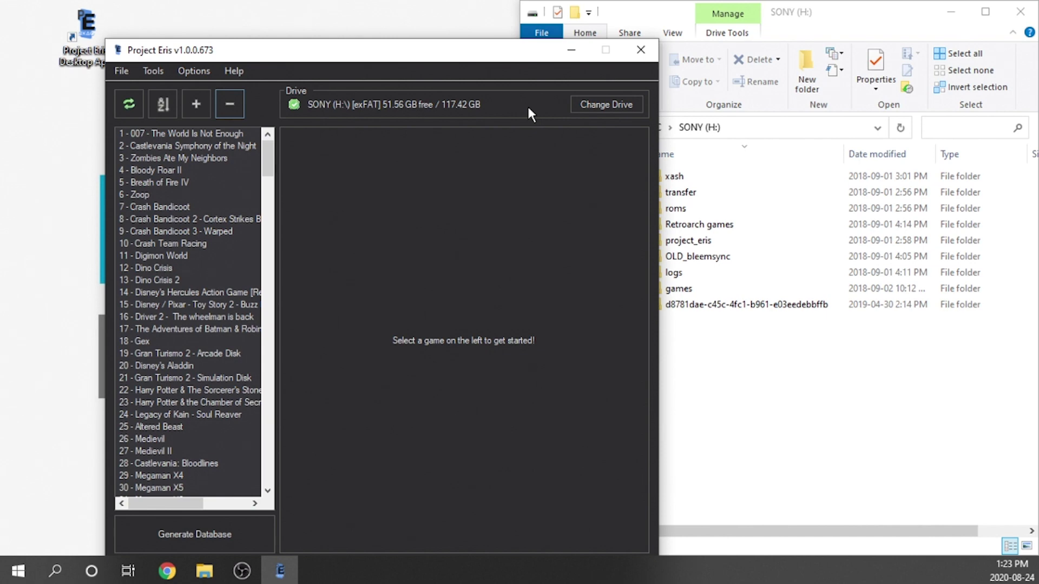
pyautogui.click(599, 106)
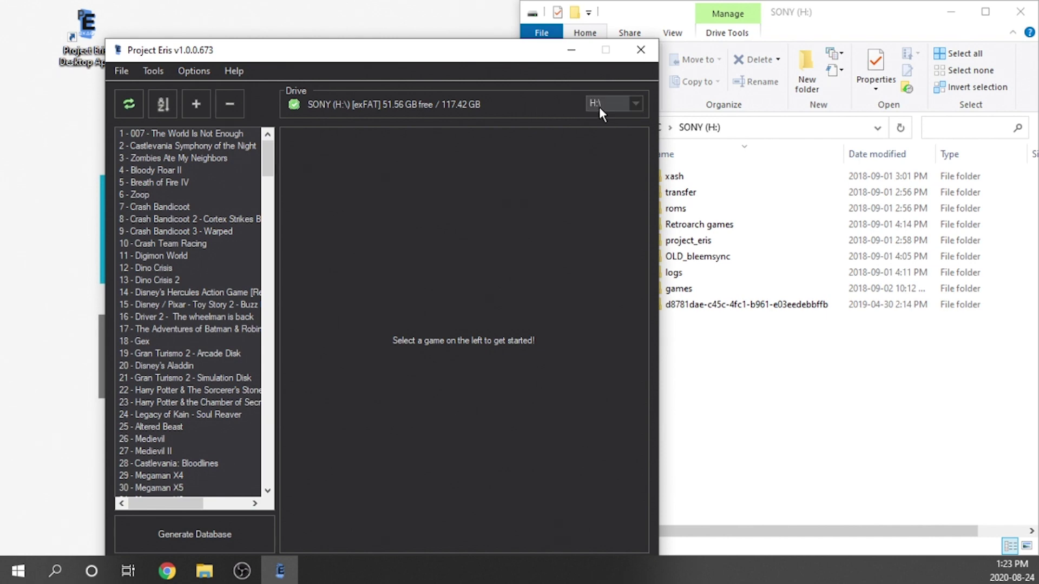
pyautogui.click(606, 105)
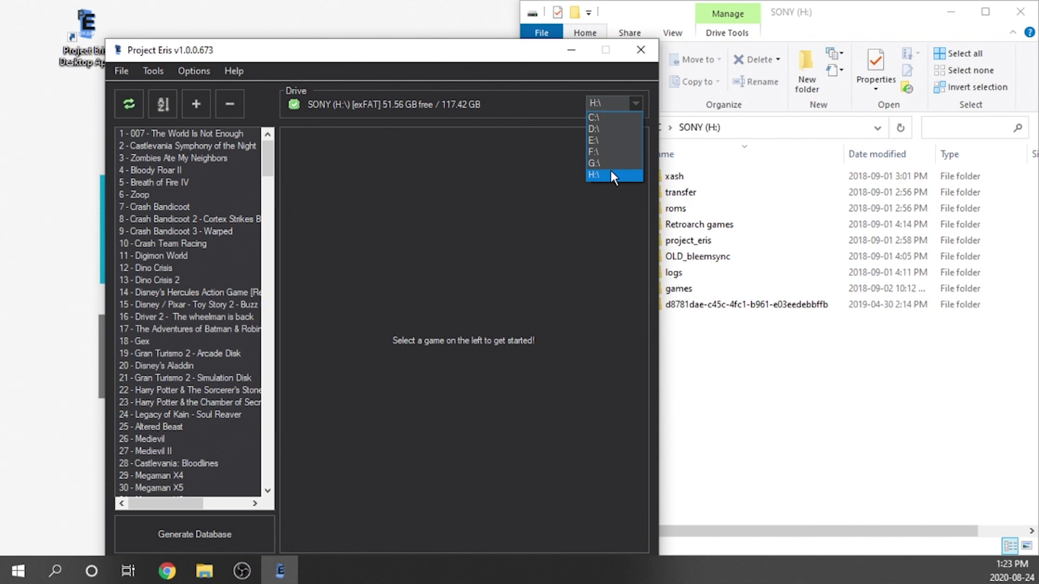
pyautogui.click(611, 173)
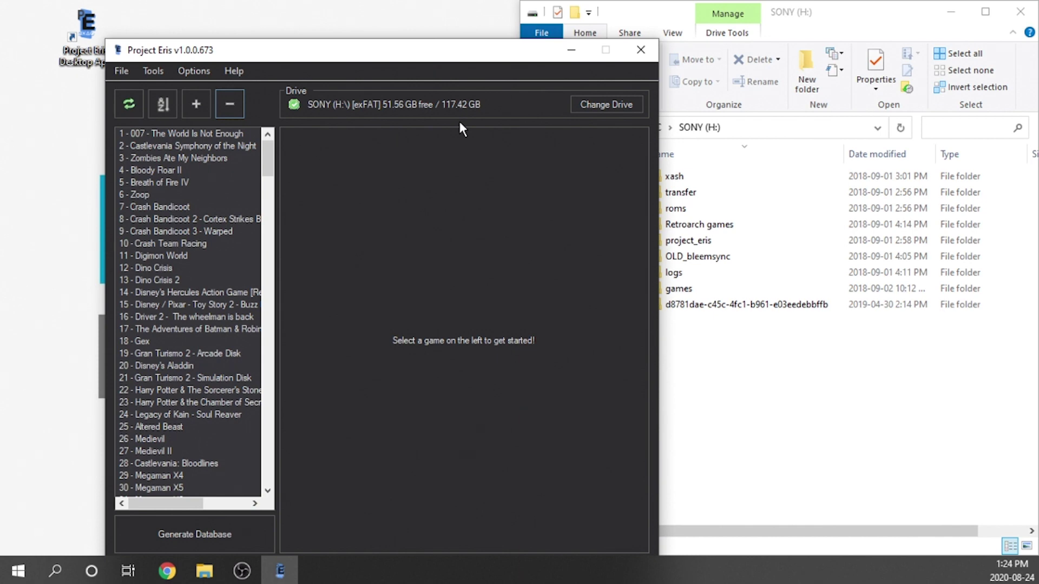
# - Review the projecteris-internal-apps mod details in the Mods Cloud and download the mod
pyautogui.click(151, 65)
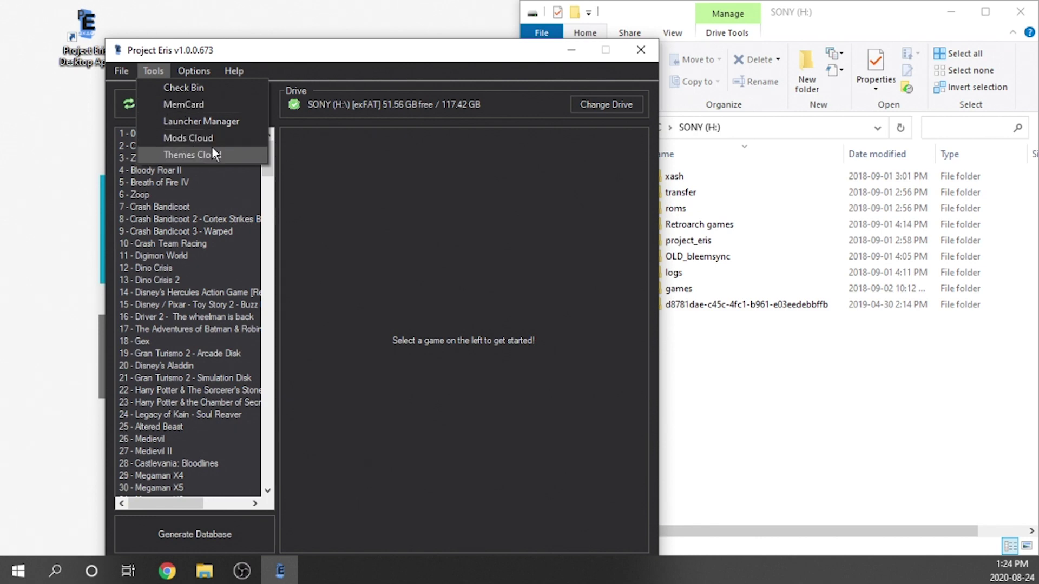
pyautogui.click(226, 139)
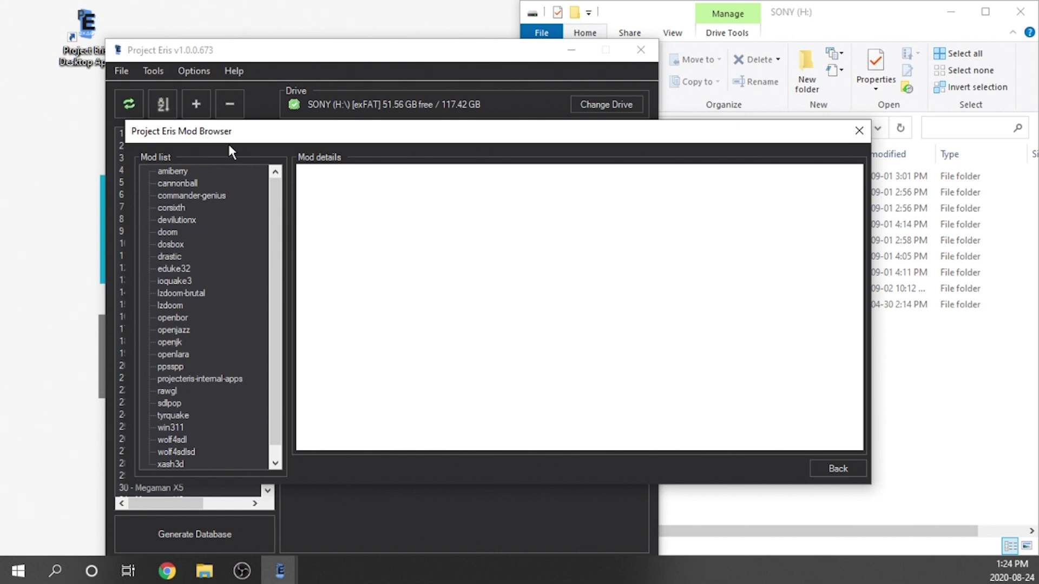
pyautogui.click(200, 381)
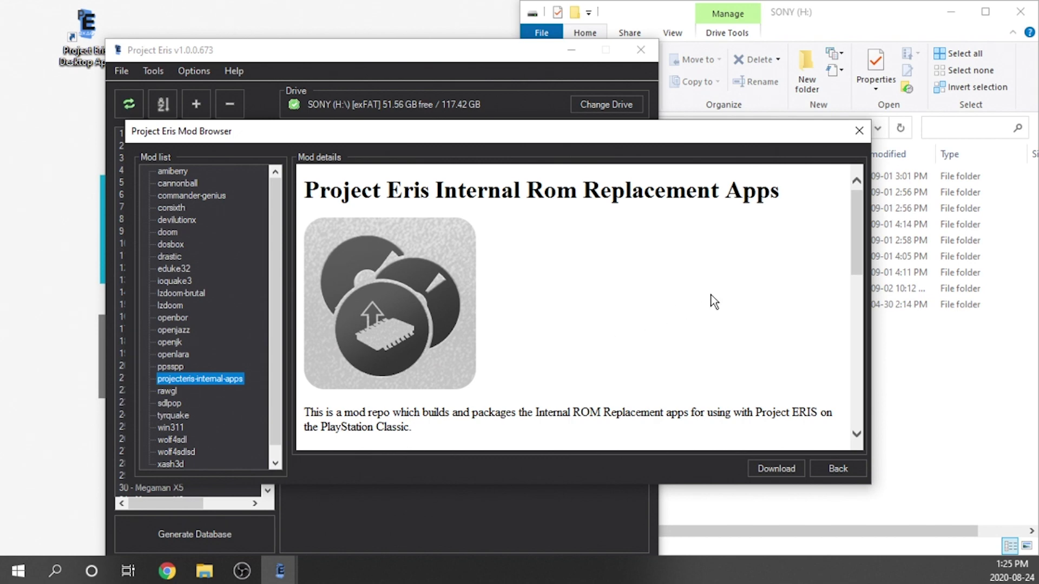
pyautogui.scroll(-5, 684, 341)
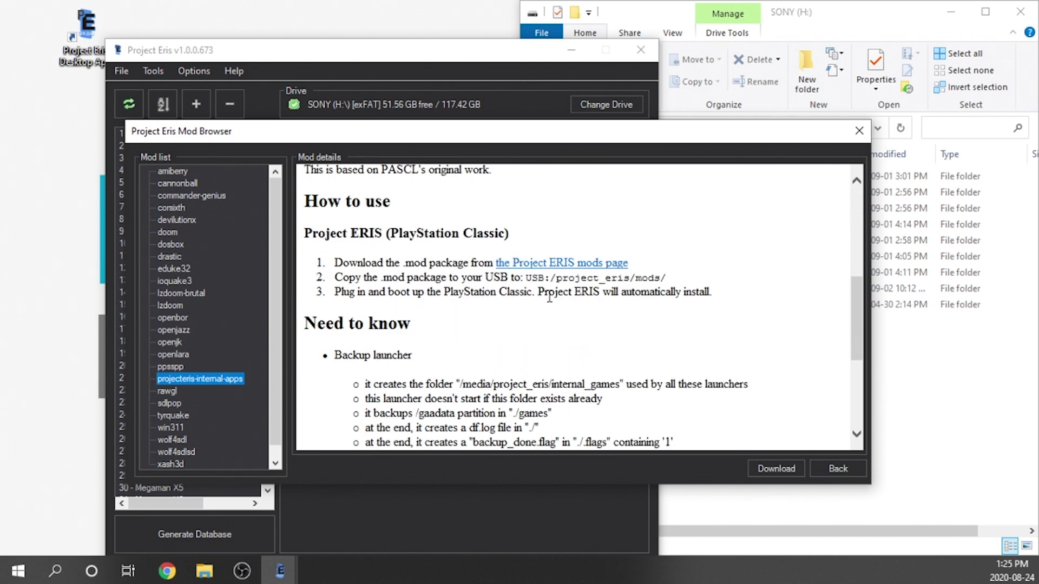
pyautogui.scroll(-3, 492, 297)
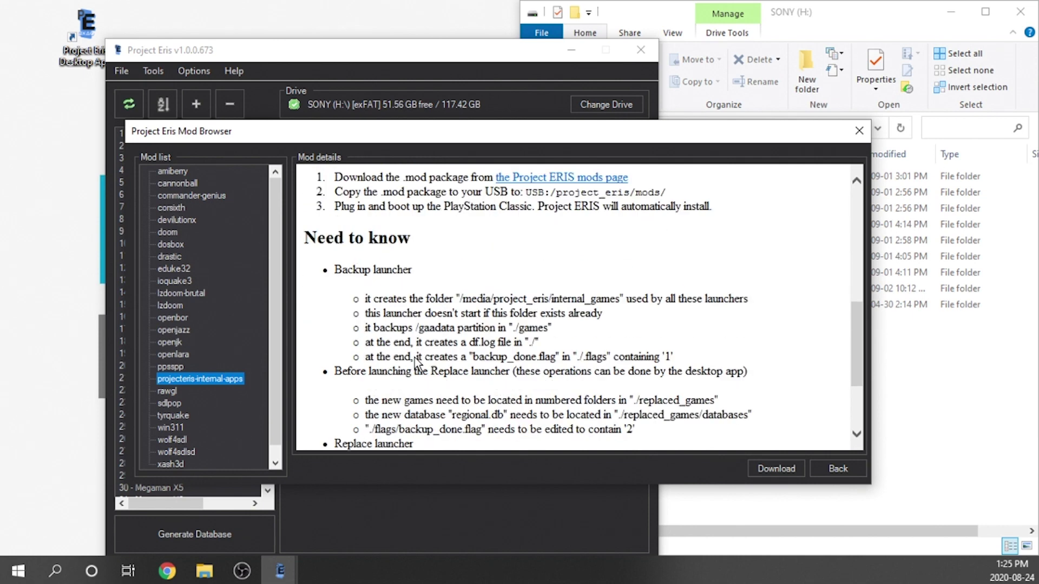
pyautogui.scroll(-2, 472, 319)
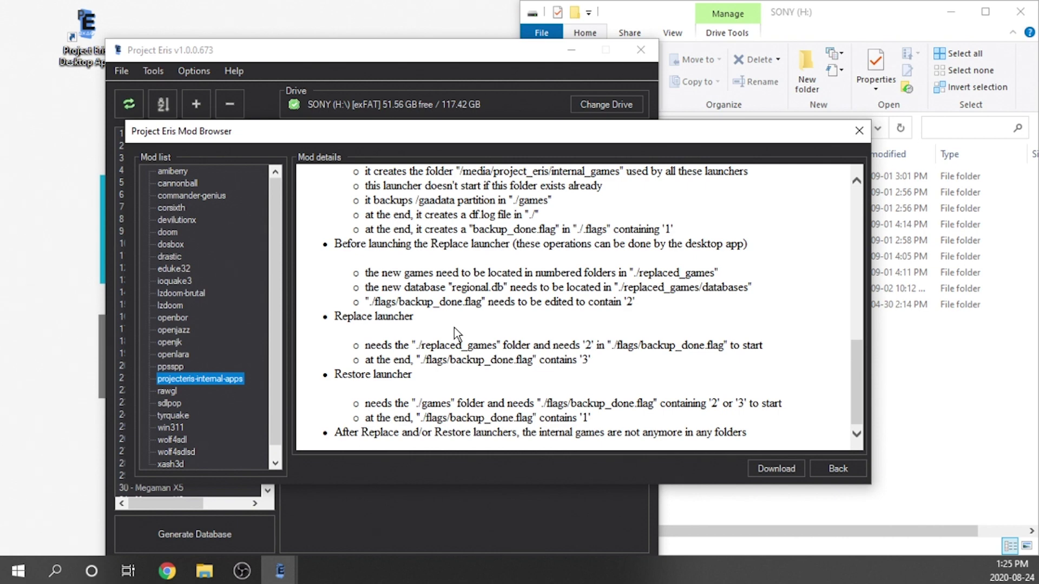
pyautogui.click(774, 469)
pyautogui.moveTo(975, 128); pyautogui.dragTo(679, 63)
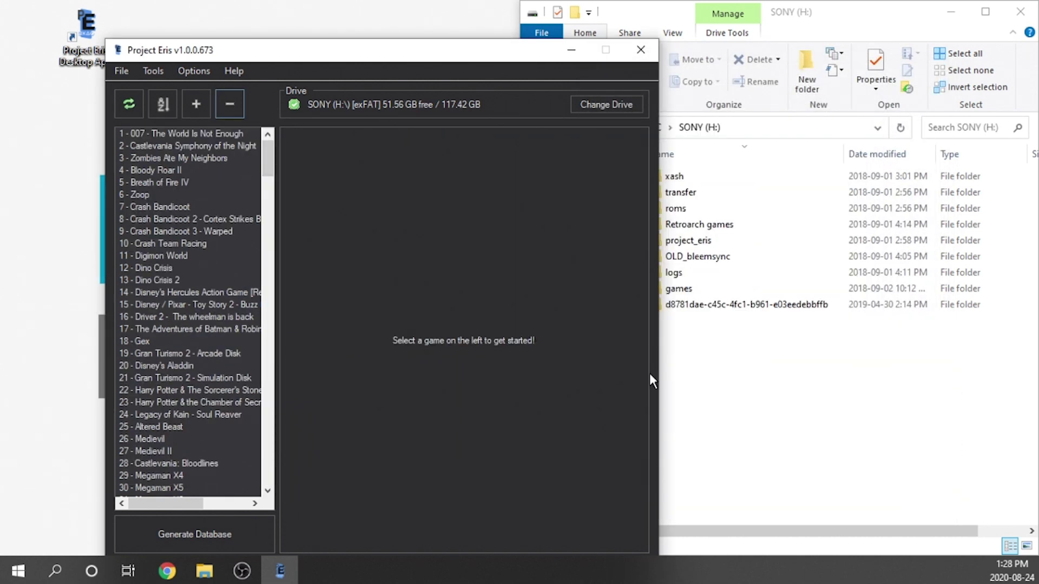
# - Switch to File Explorer and browse into the project_eris folder on the SONY (H:) drive
pyautogui.click(746, 409)
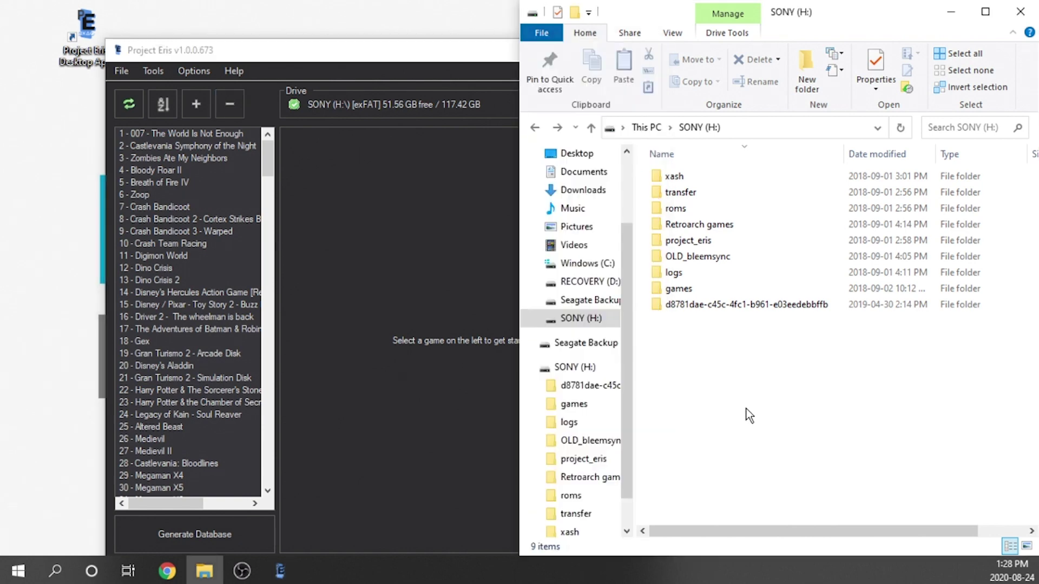
pyautogui.doubleClick(683, 244)
pyautogui.doubleClick(677, 306)
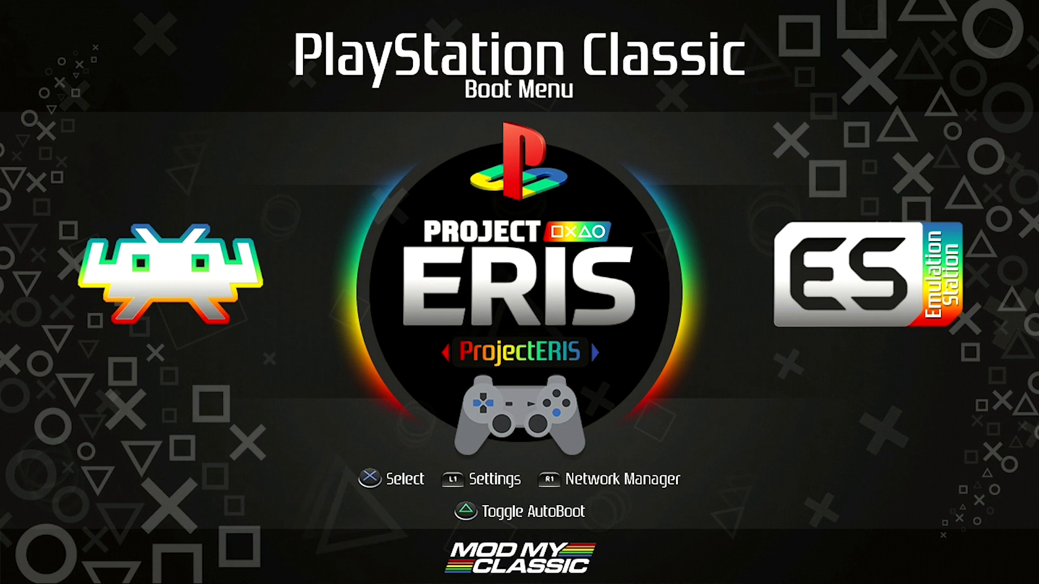
# - Start ProjectERIS from the PlayStation Classic boot menu and examine the Restore Backup Games and Replace Internal Games entries in the carousel
pyautogui.press('Return')
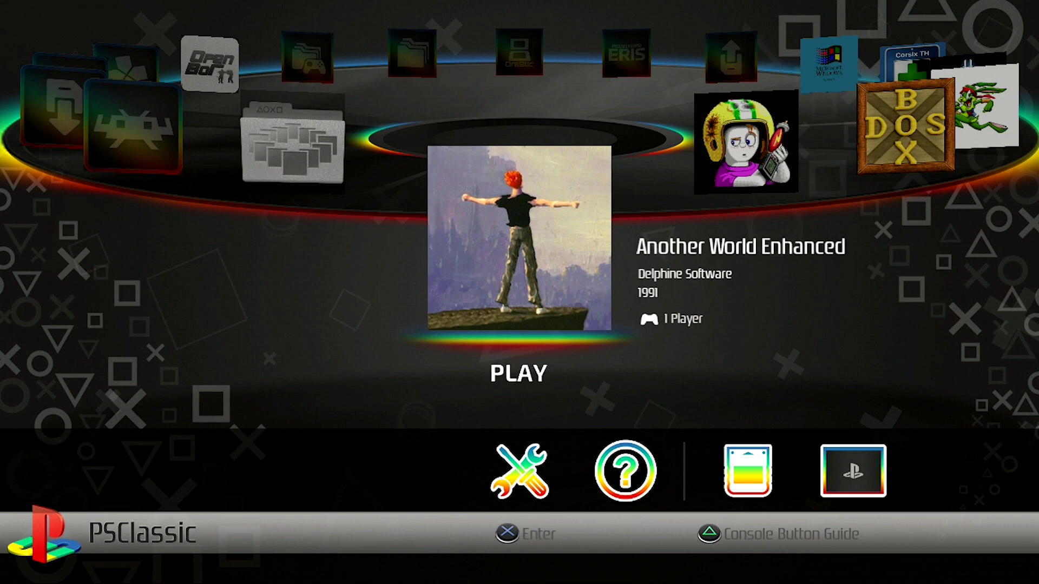
pyautogui.press('Left')
pyautogui.press('Left')
pyautogui.press('Left')
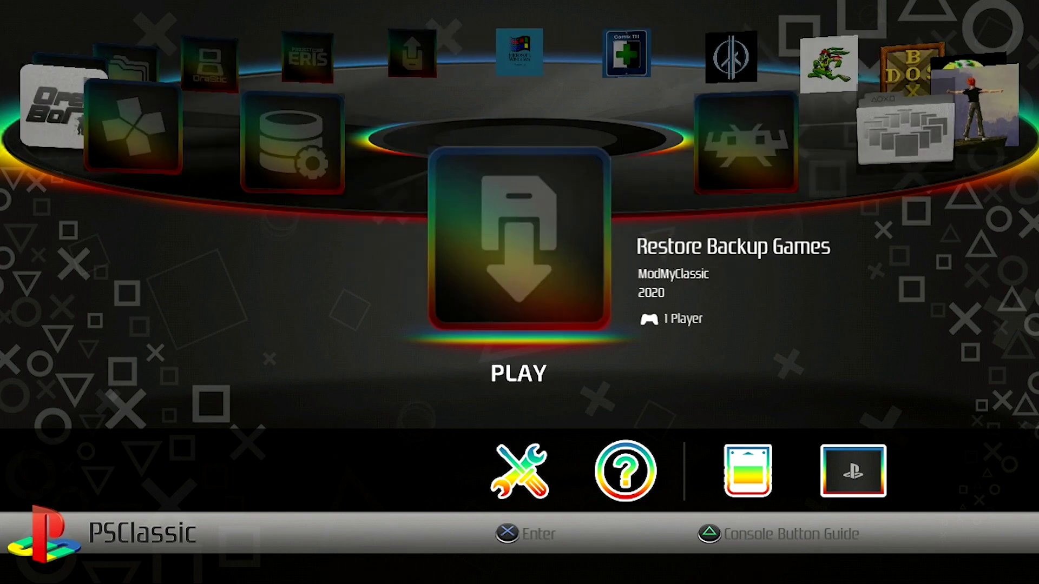
pyautogui.press('Left')
pyautogui.press('Right')
pyautogui.press('Right')
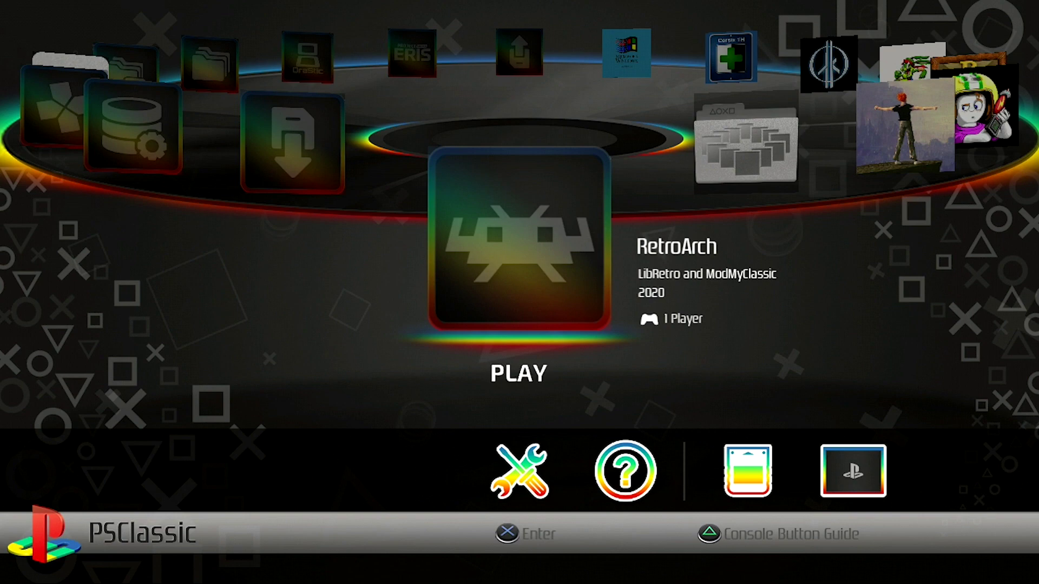
pyautogui.press('Left')
pyautogui.press('Right')
pyautogui.press('Left')
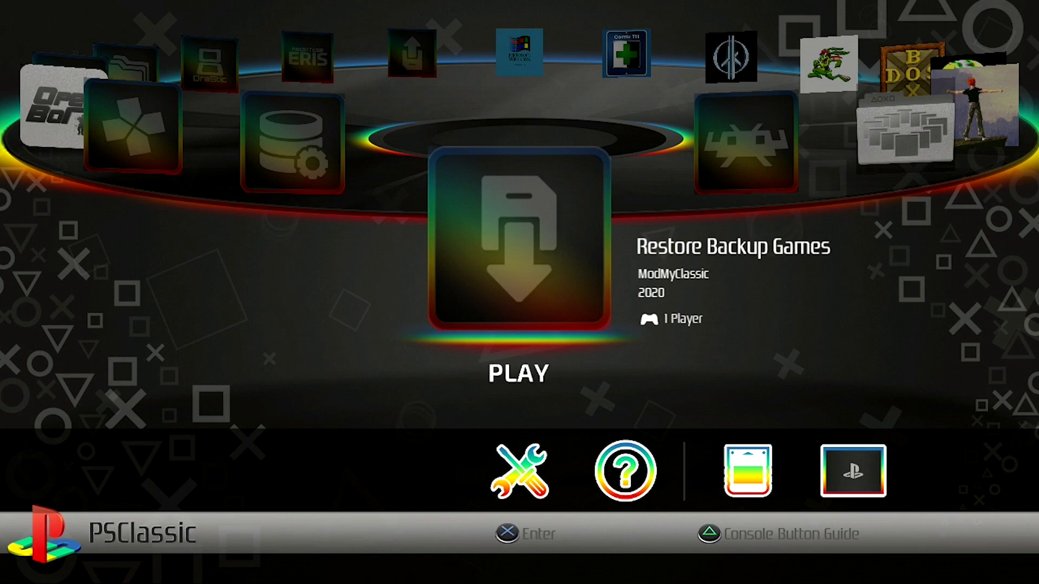
pyautogui.press('Left')
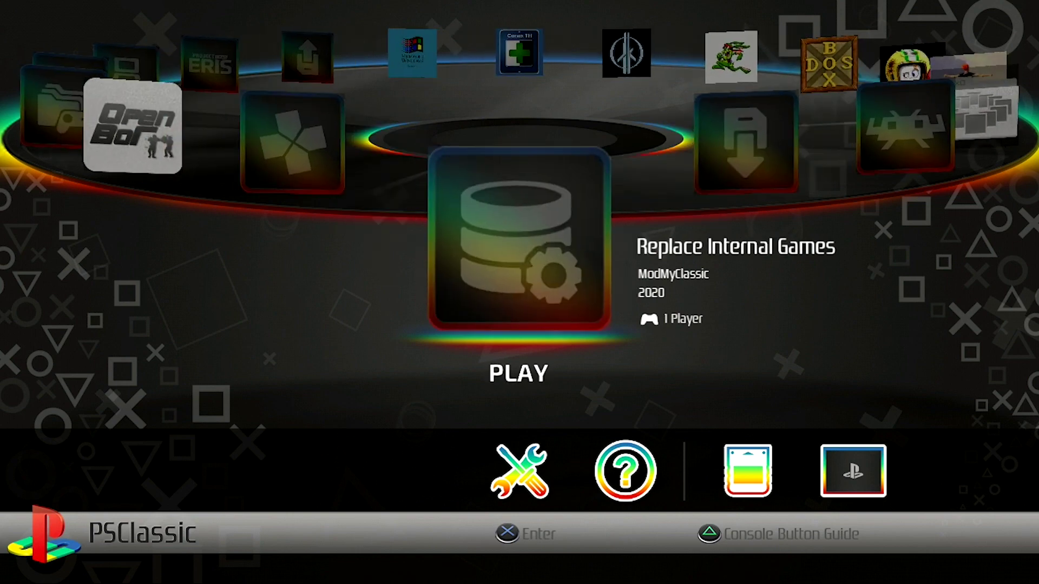
# - Find Backup Internal Games in the carousel and launch it to back up the console's internal games
pyautogui.press('Left')
pyautogui.press('Left')
pyautogui.press('Left')
pyautogui.press('Left')
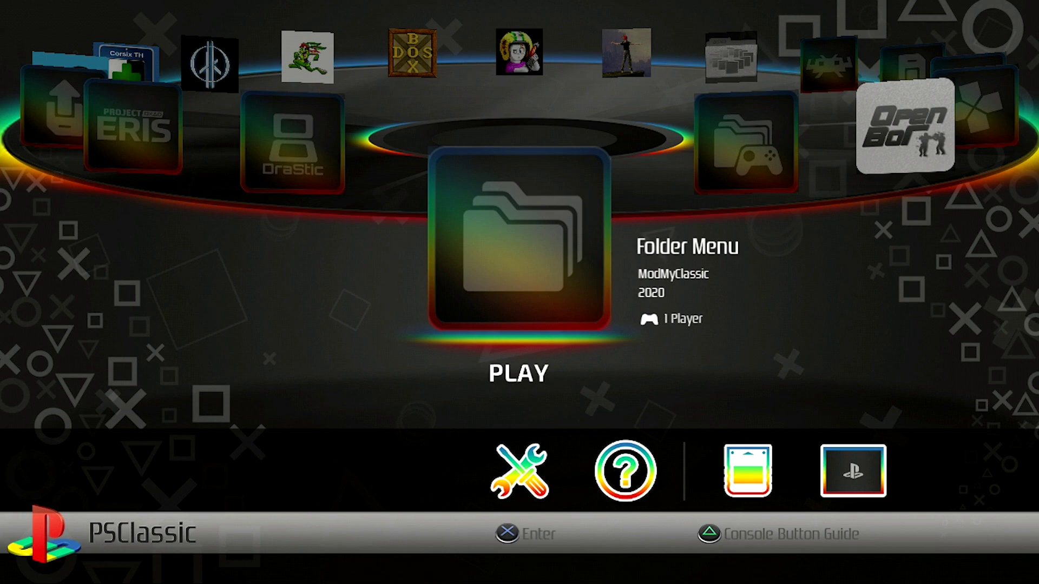
pyautogui.press('Left')
pyautogui.press('Left')
pyautogui.press('Left')
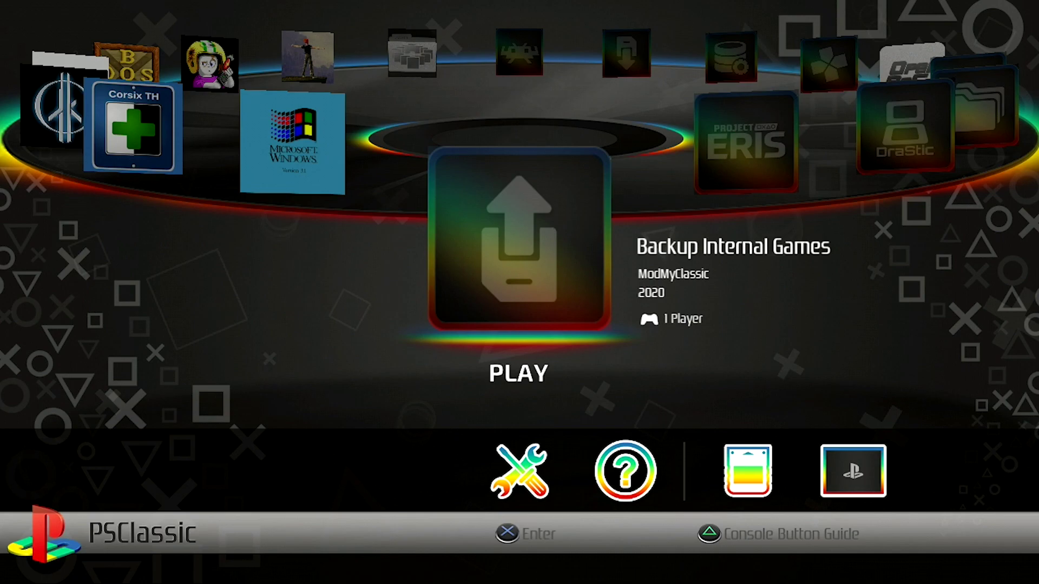
pyautogui.press('Return')
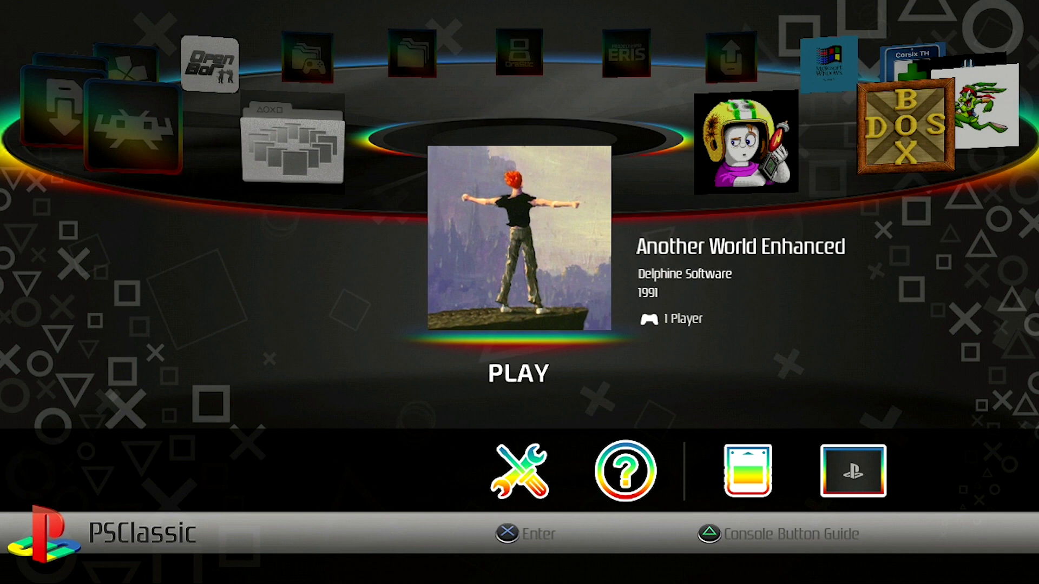
pyautogui.press('Left')
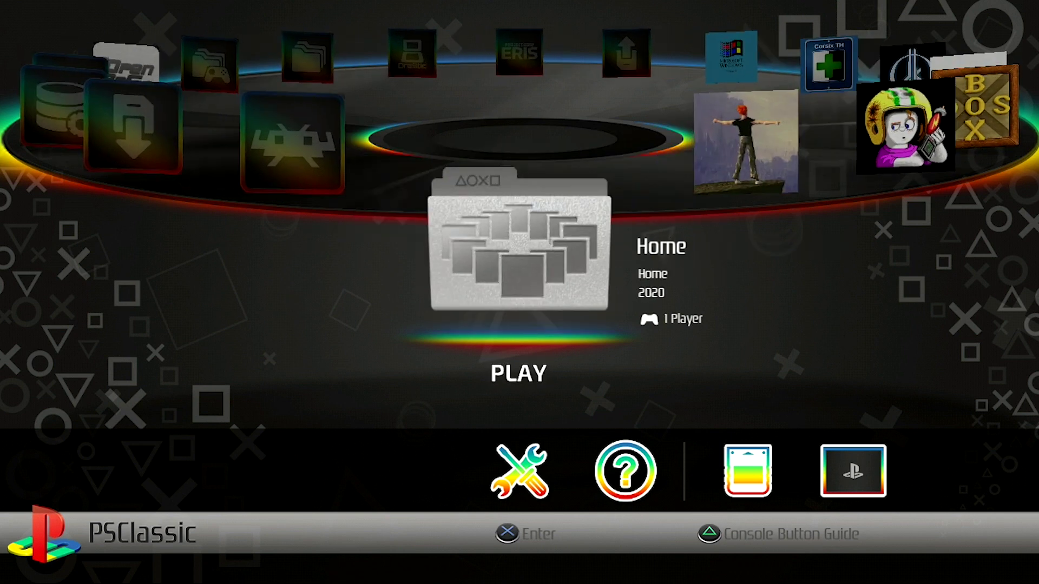
pyautogui.press('Left')
pyautogui.press('Left')
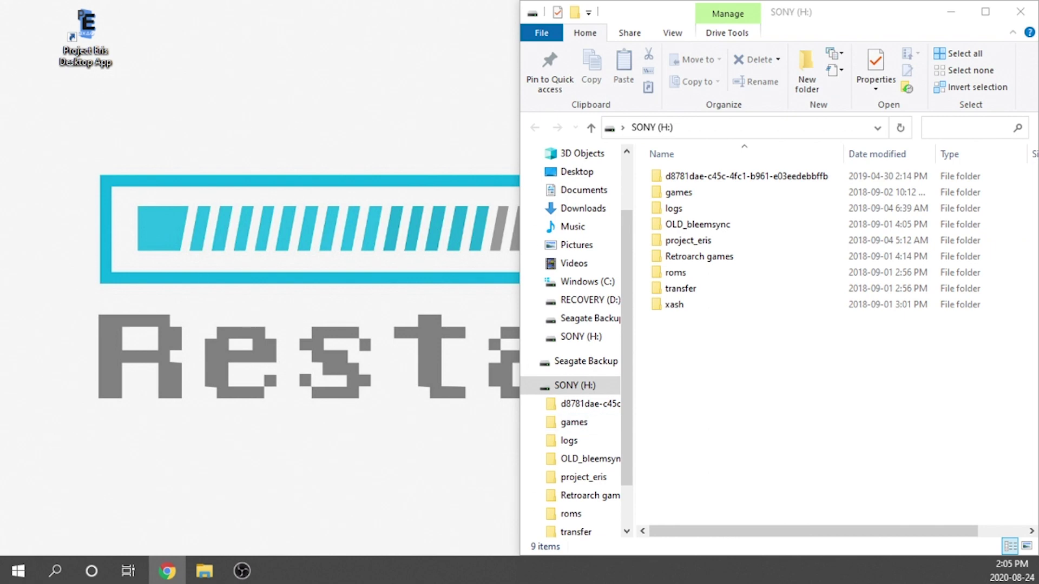
# - Reopen the Project Eris Desktop App on the PC and choose the H:\ drive
pyautogui.click(90, 63)
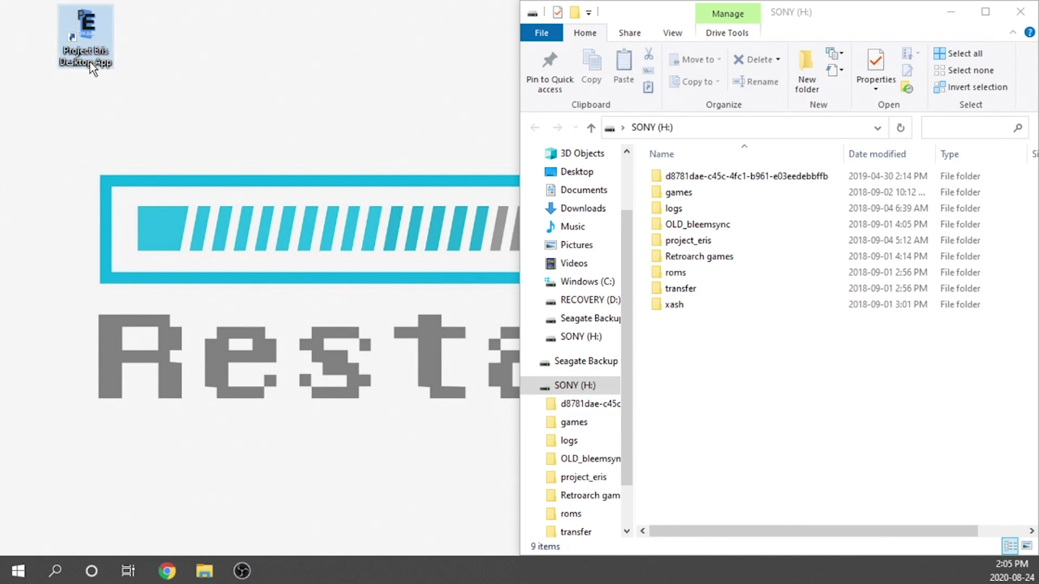
pyautogui.doubleClick(90, 62)
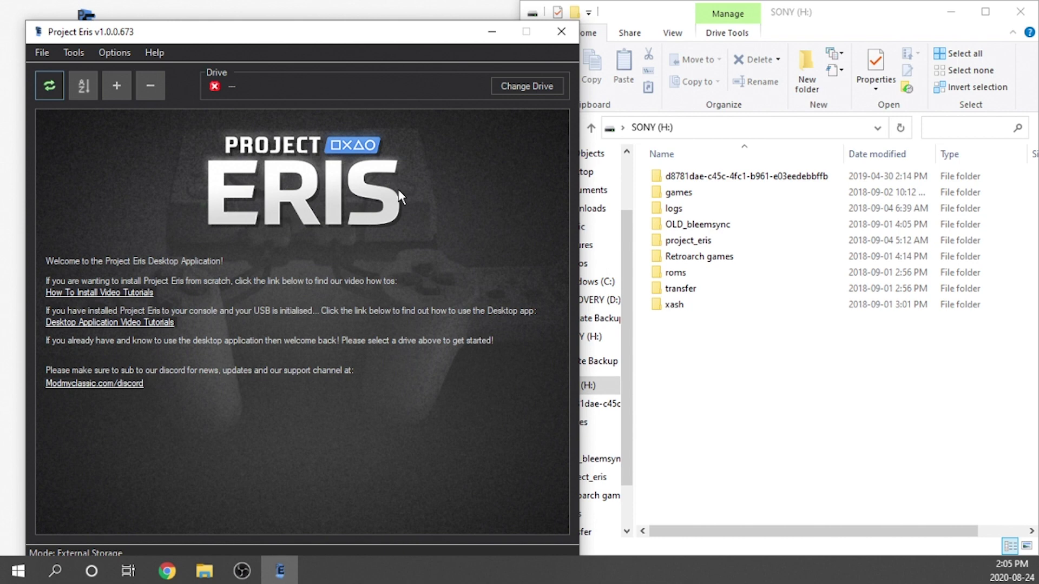
pyautogui.click(517, 93)
pyautogui.click(520, 87)
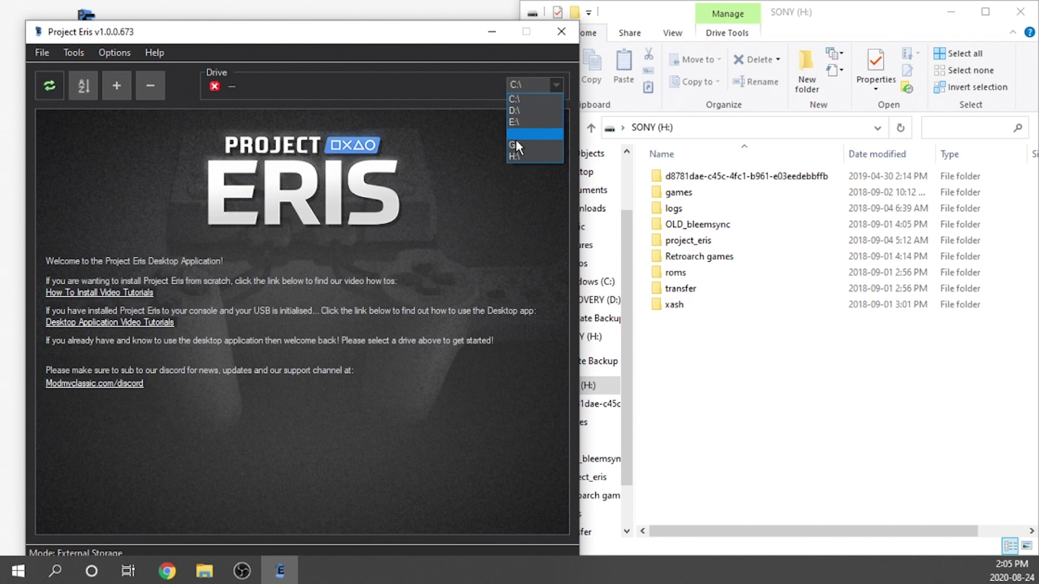
pyautogui.click(515, 156)
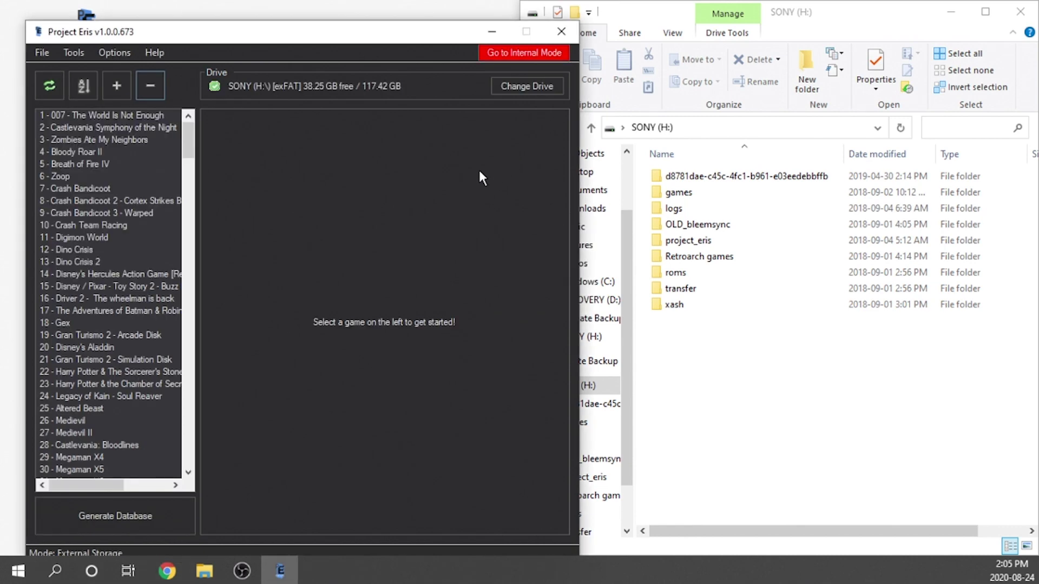
# - Move the Project Eris window slightly upward and switch the app to Internal Mode
pyautogui.moveTo(347, 43)
pyautogui.mouseDown()
pyautogui.moveTo(347, 25)
pyautogui.moveTo(346, 34)
pyautogui.mouseUp()
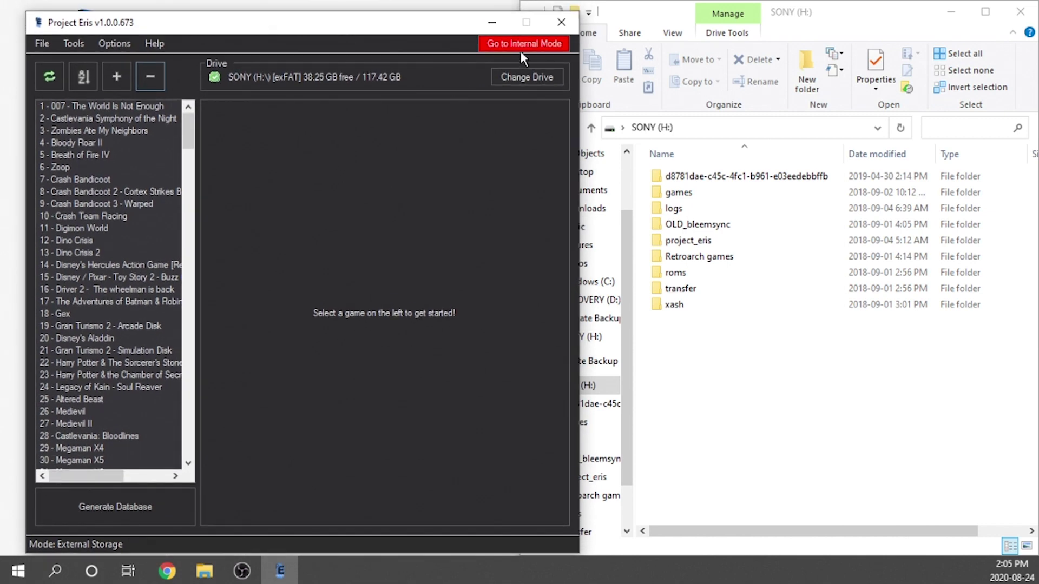
pyautogui.click(503, 48)
pyautogui.click(502, 43)
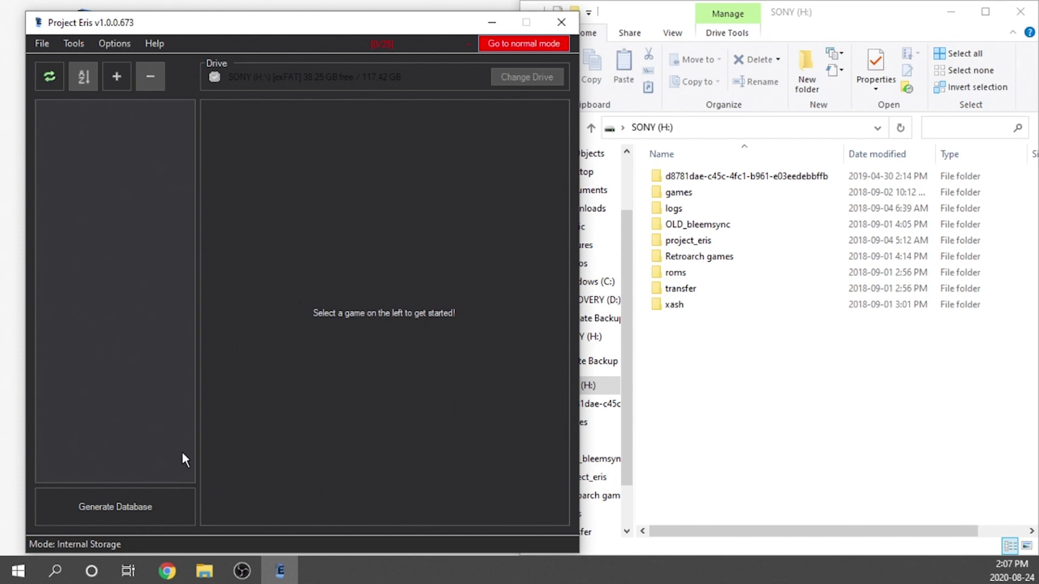
# - Return to normal mode and view the details of Legacy of Kain - Soul Reaver in the external game list
pyautogui.click(522, 44)
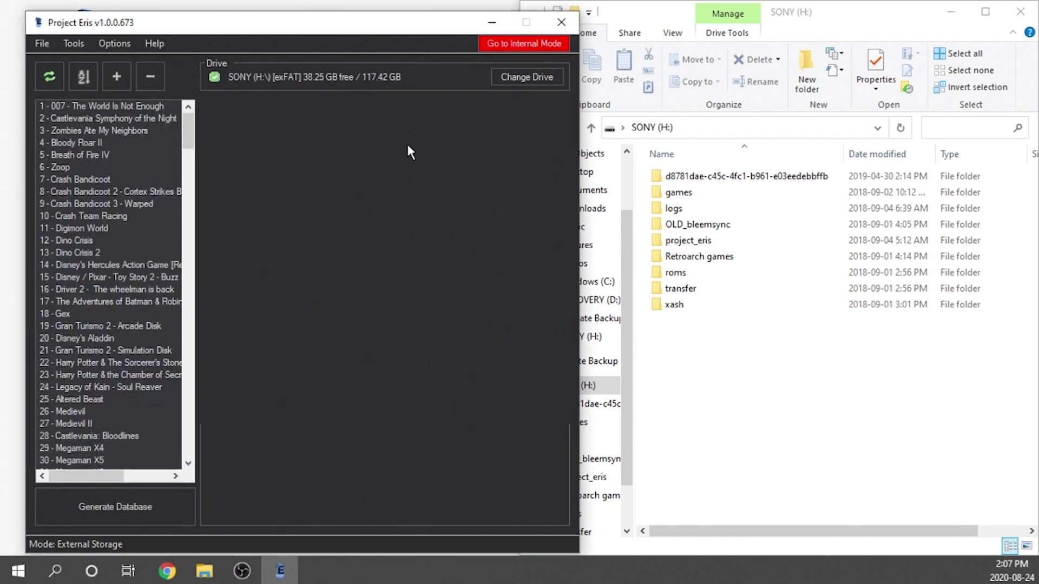
pyautogui.click(86, 194)
pyautogui.click(139, 387)
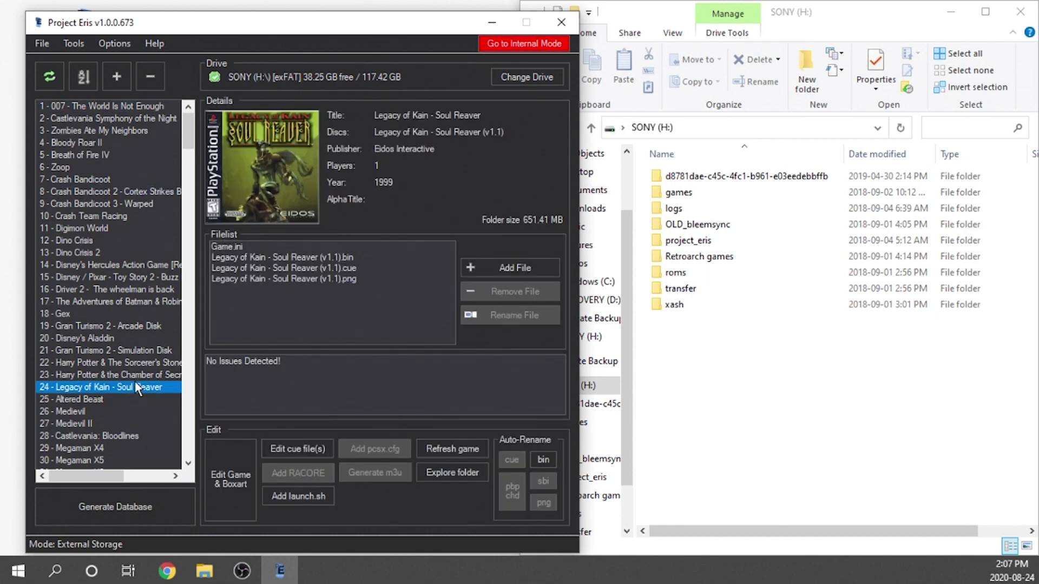
# - Switch back to Internal Mode and add a blank game entry, closing the Picture & Game.ini Helper without filling it in
pyautogui.click(540, 42)
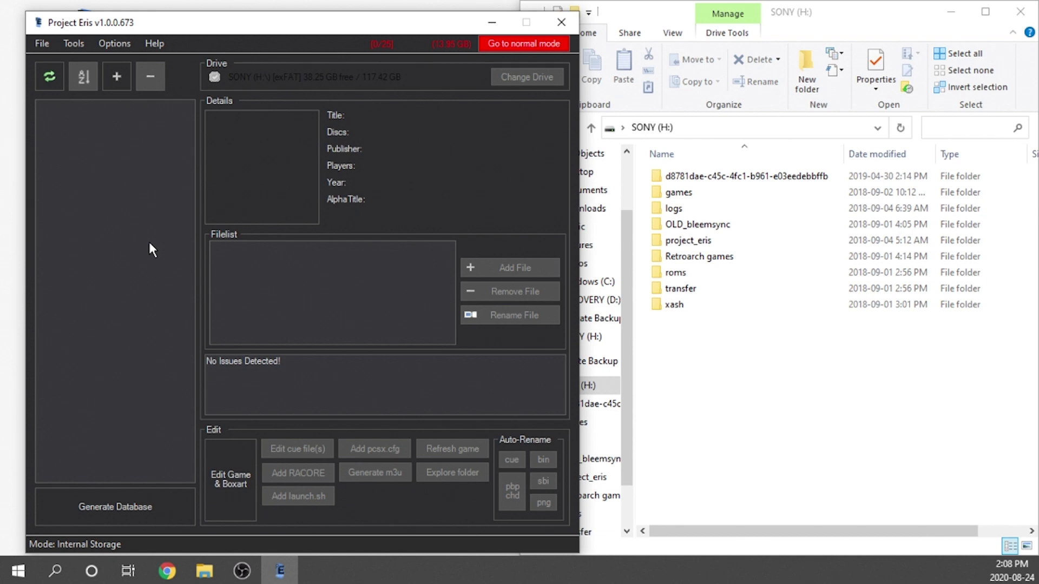
pyautogui.click(112, 82)
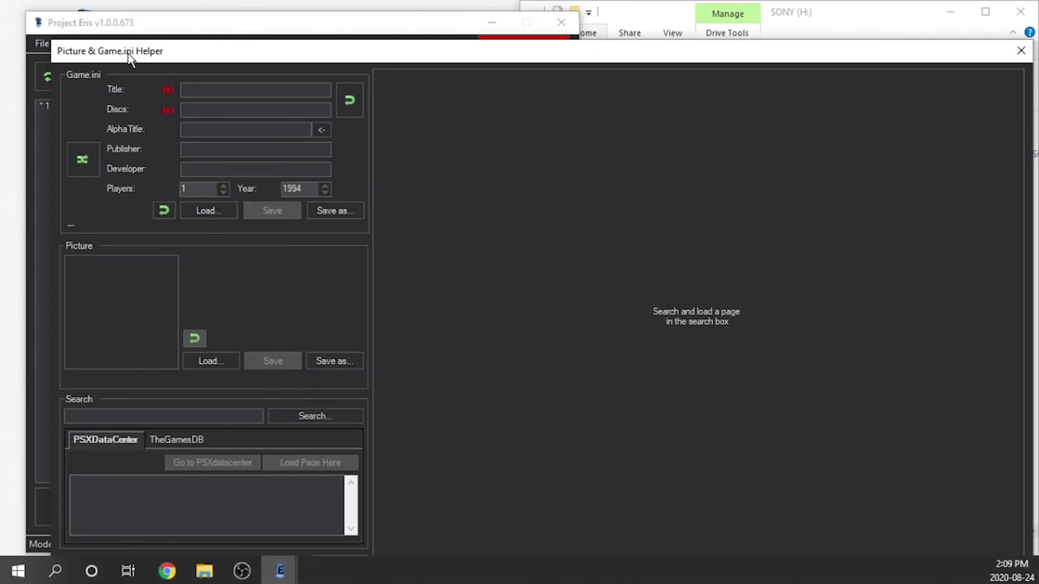
pyautogui.click(1021, 51)
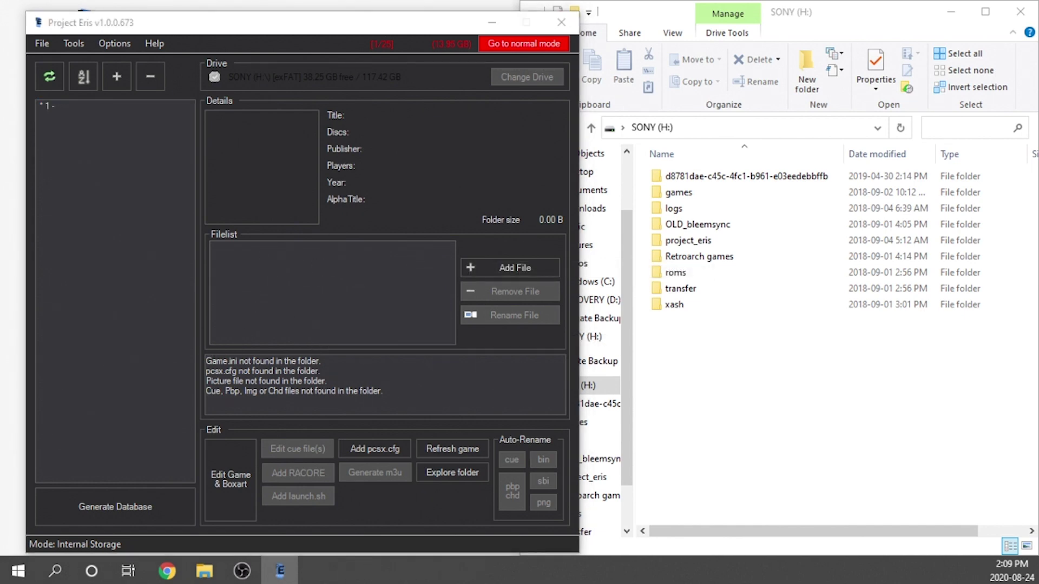
# - Switch to File Explorer and place the BIN AND CUE ROM folder beside the Project Eris window
pyautogui.hotkey('alt', 'Tab')
pyautogui.press('super+Right')
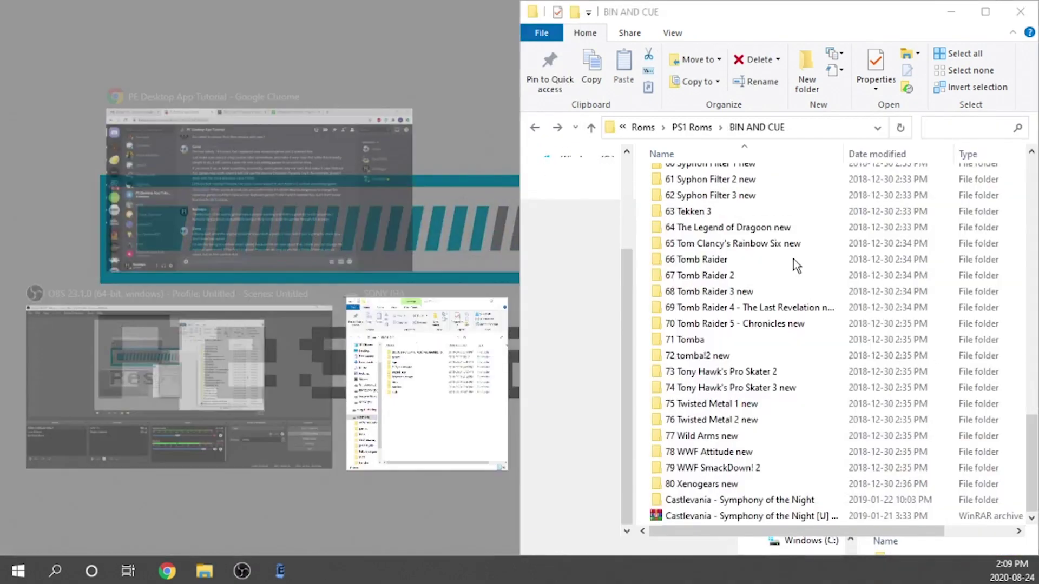
pyautogui.click(477, 105)
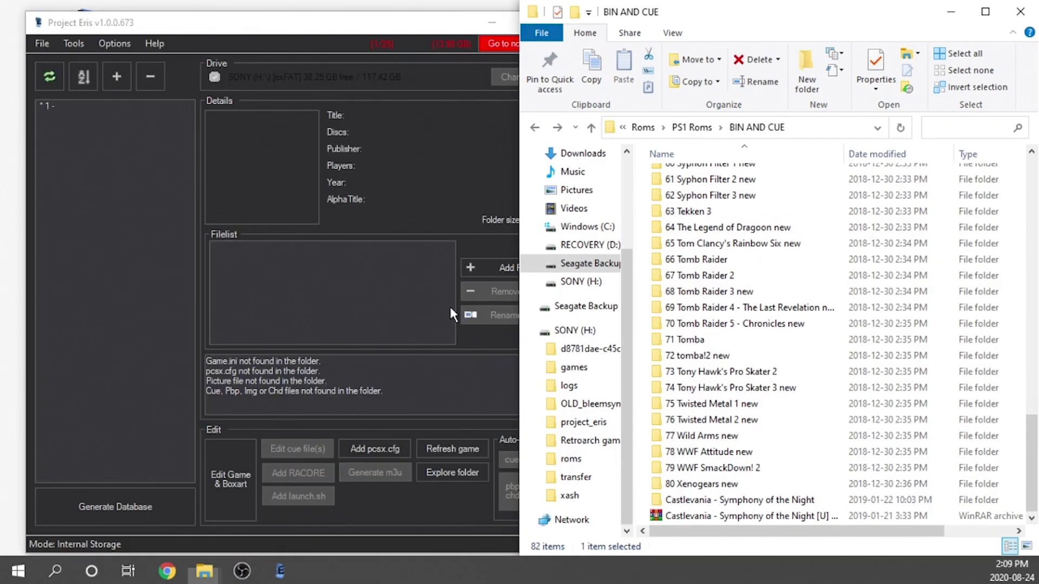
# - Copy Crash Bandicoot.bin and Crash Bandicoot.cue from the 7 Crash Bandicoot GameData folder into the blank game entry's file list
pyautogui.scroll(10, 765, 354)
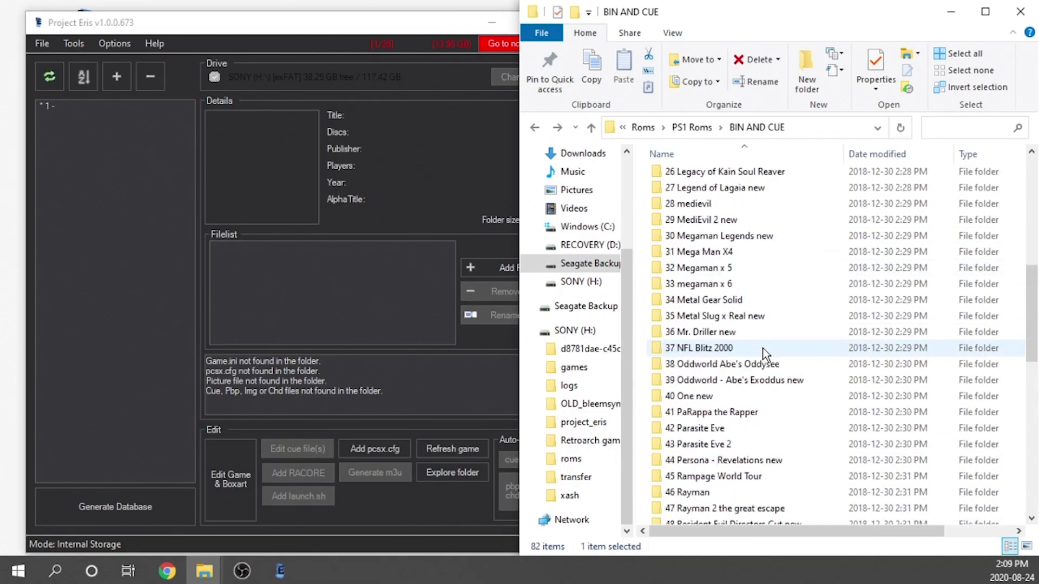
pyautogui.scroll(8, 765, 354)
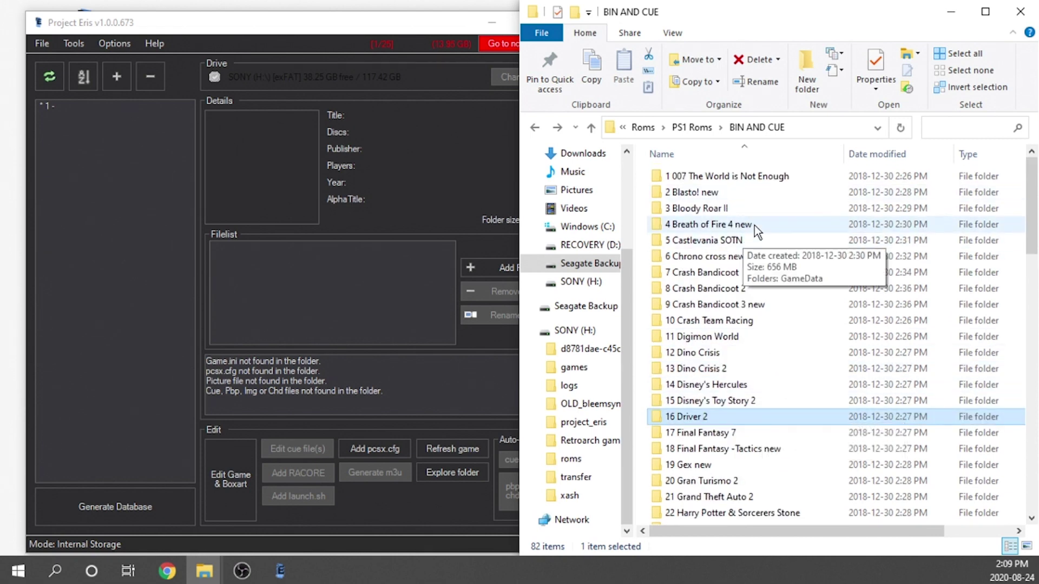
pyautogui.doubleClick(735, 271)
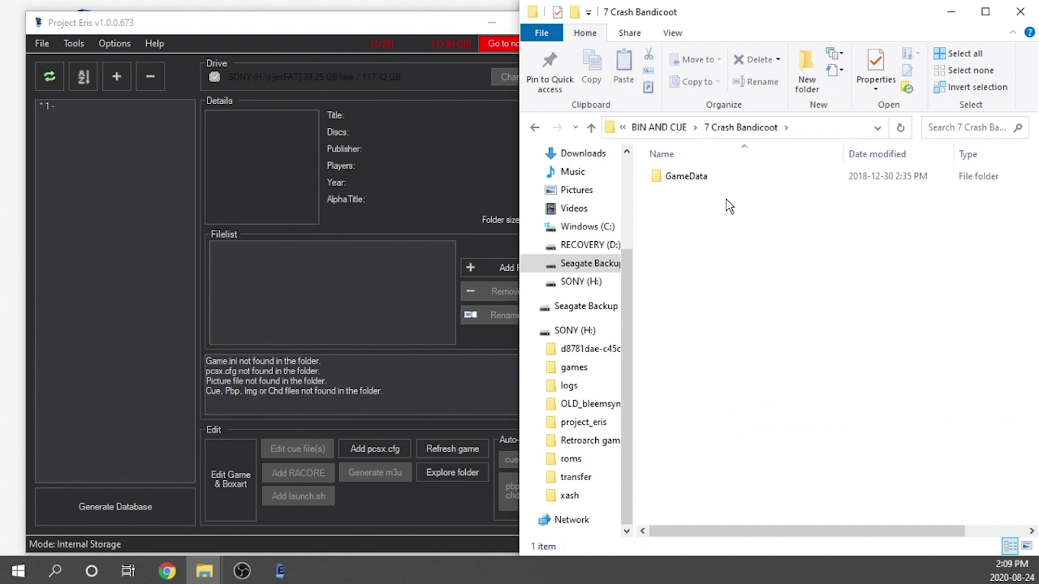
pyautogui.doubleClick(707, 180)
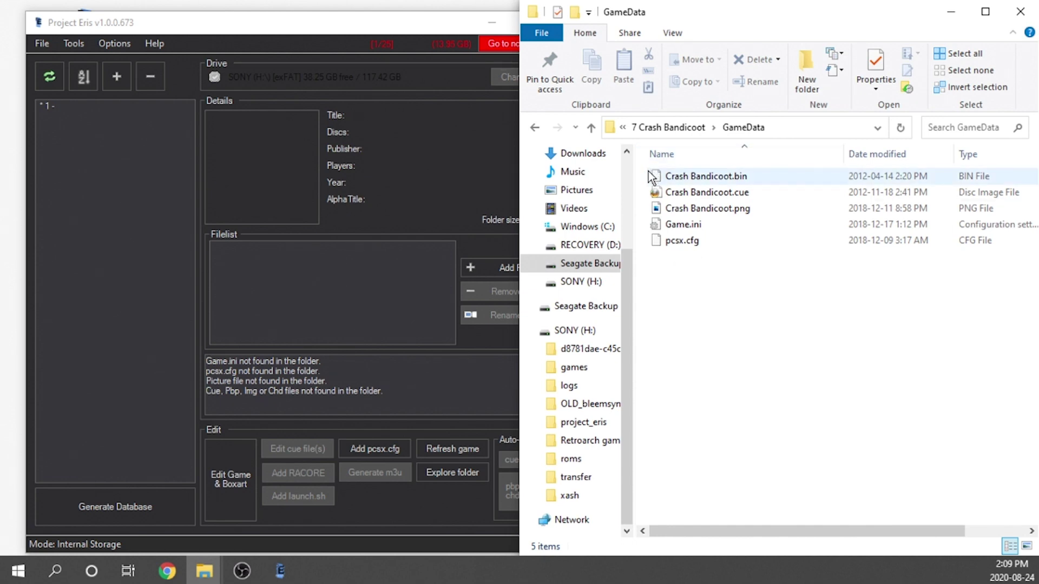
pyautogui.moveTo(648, 173); pyautogui.dragTo(347, 315)
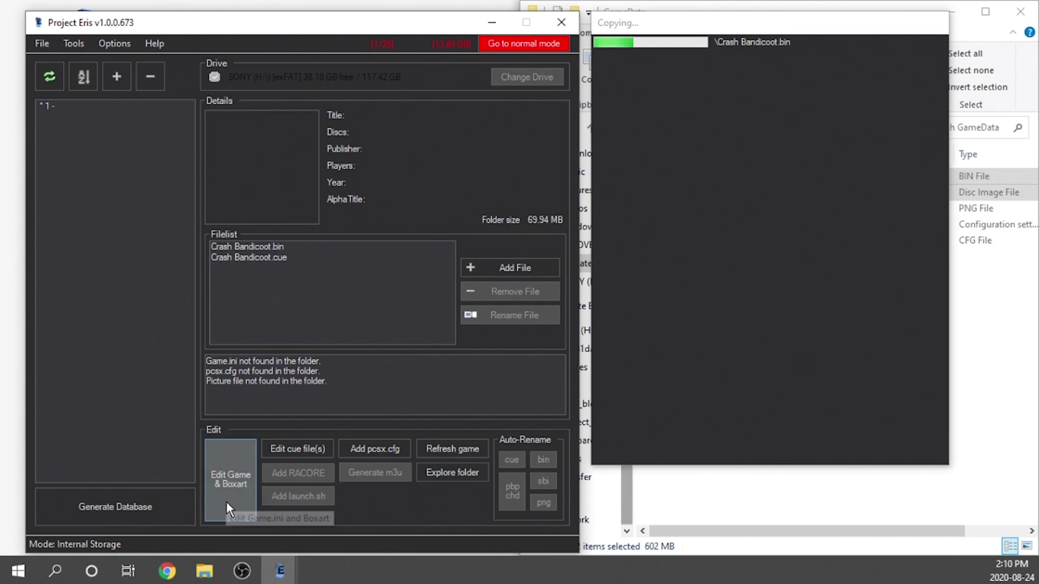
# - Edit the entry's game info and box art, search PSXDataCenter for "crash bandicoot" and load the [USA] Crash Bandicoot [E] page
pyautogui.click(223, 469)
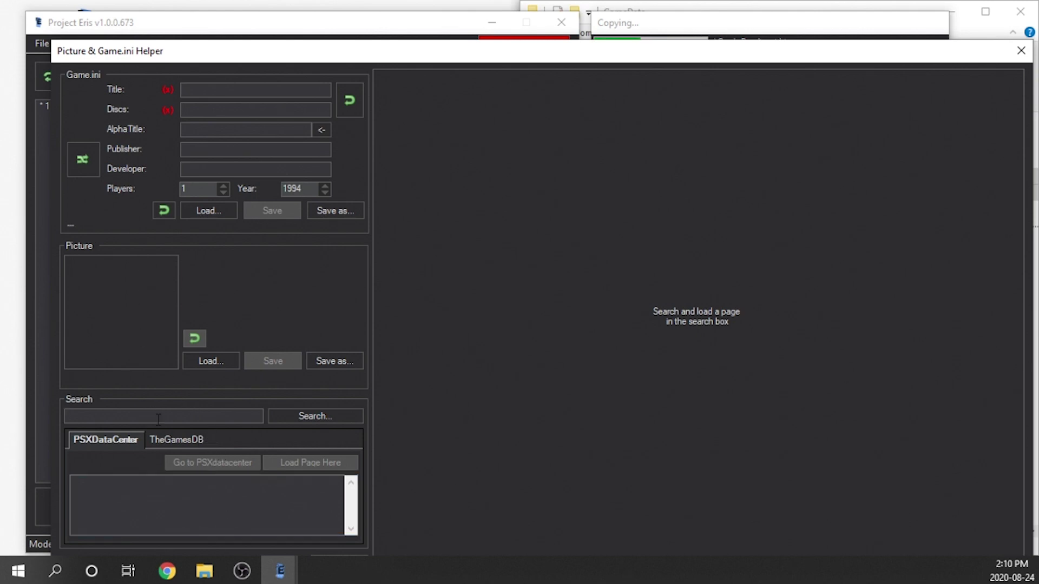
pyautogui.write('crash bandicoot')
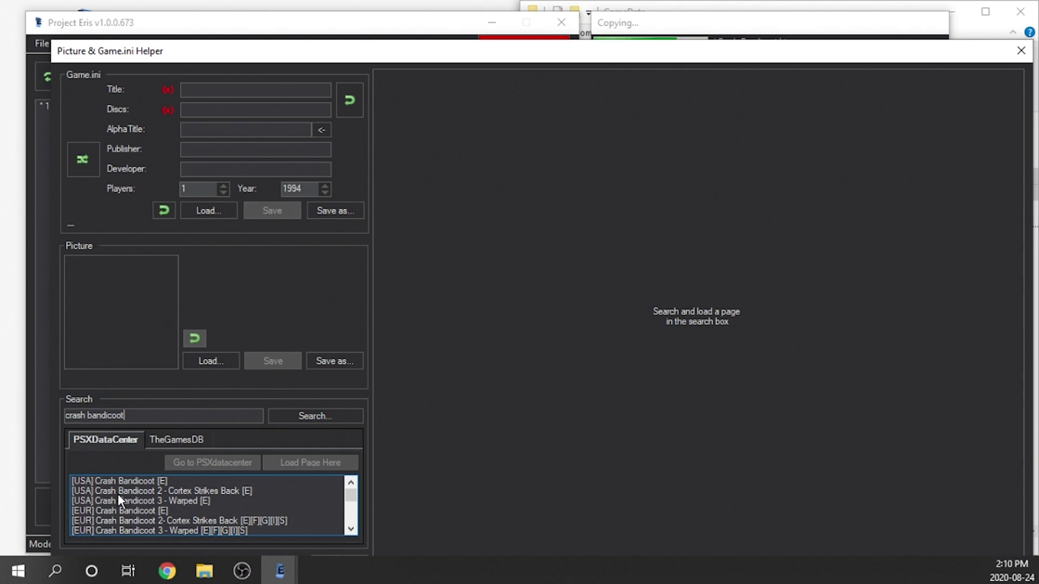
pyautogui.click(138, 482)
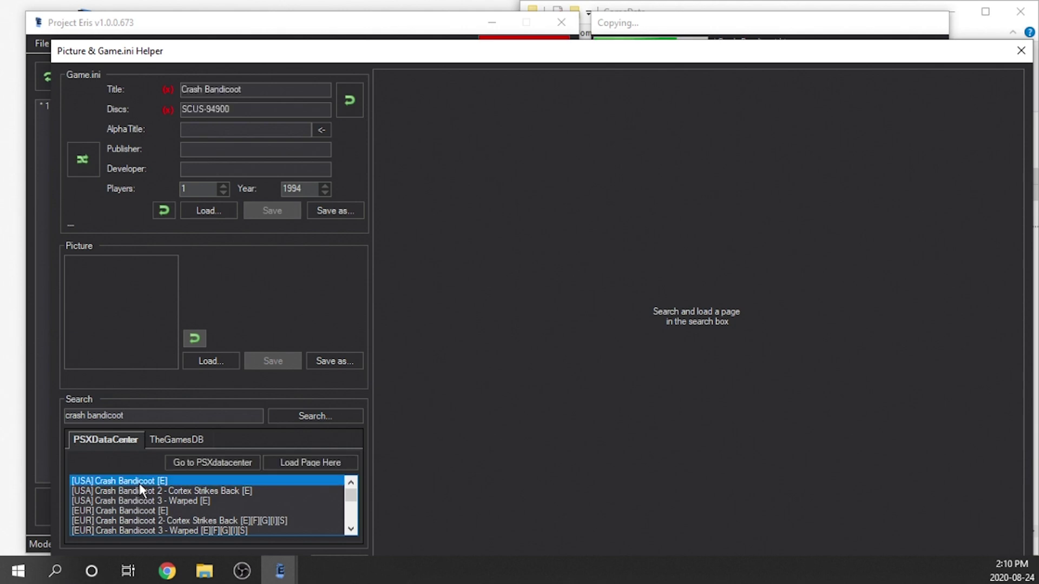
pyautogui.doubleClick(88, 478)
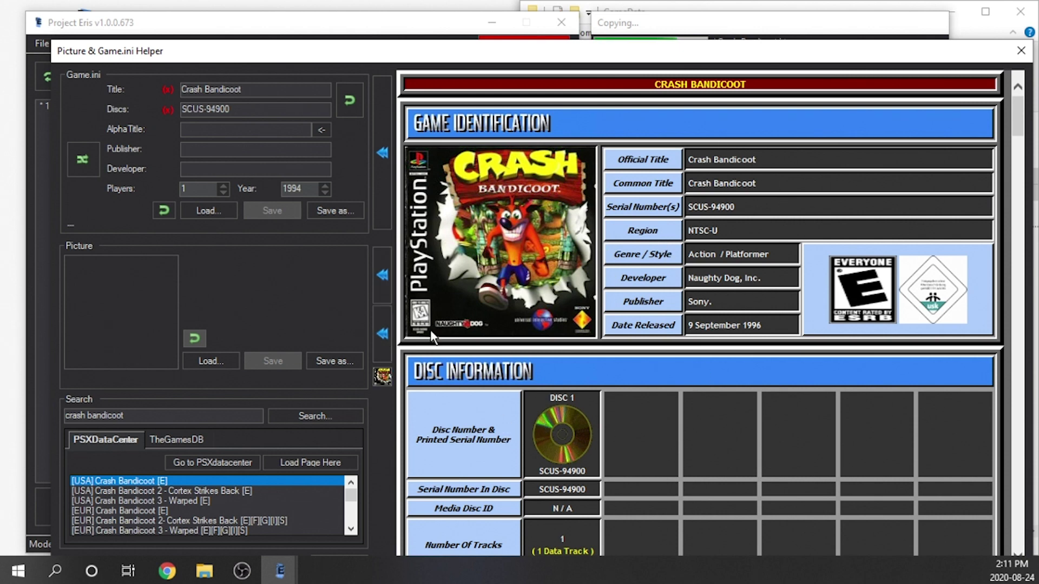
# - Import the cover picture and the game details from the loaded Crash Bandicoot page
pyautogui.click(383, 277)
pyautogui.click(384, 277)
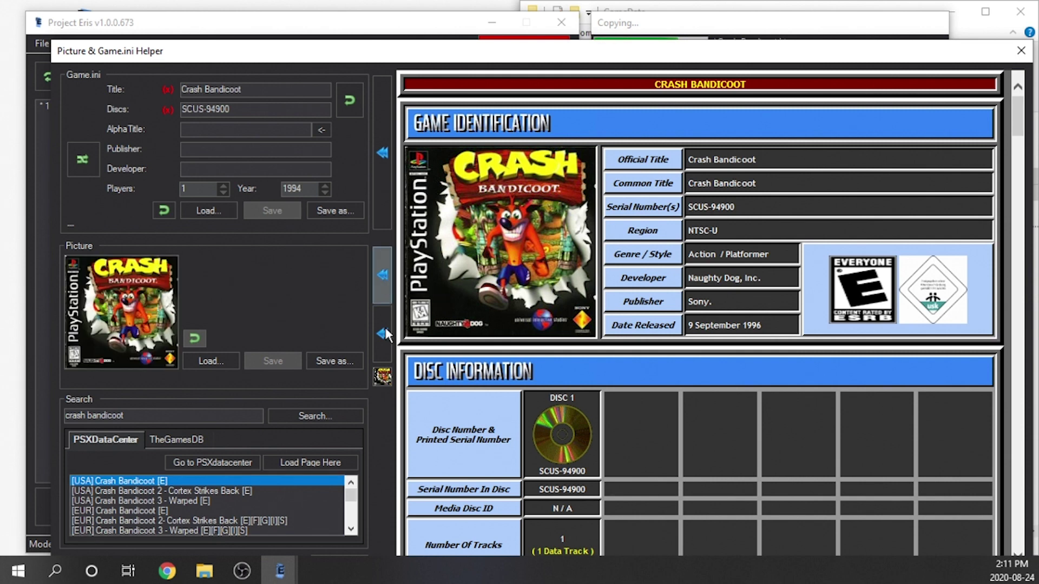
pyautogui.click(382, 144)
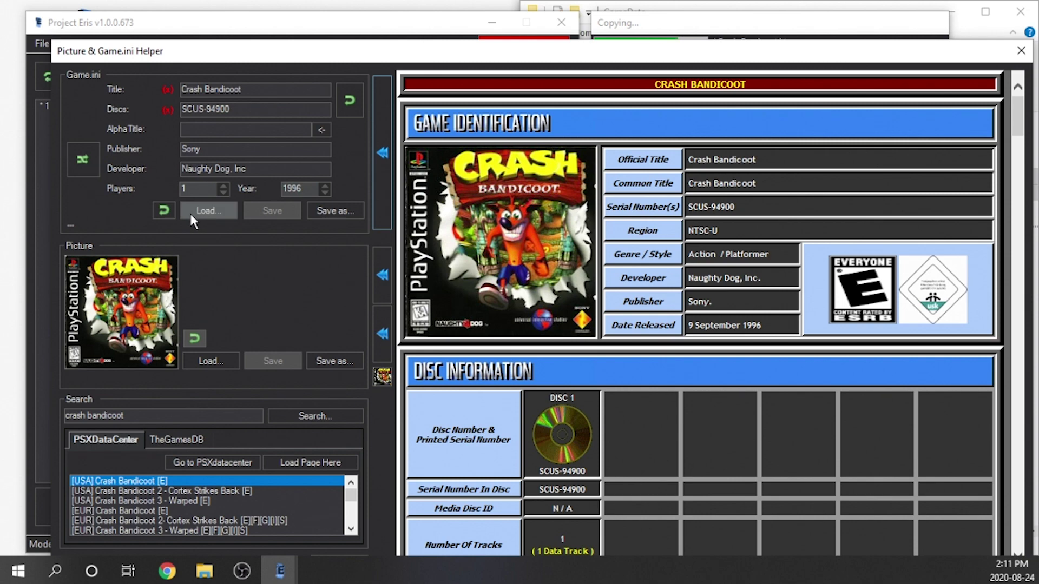
# - Save the details as Game.ini and the cover as SCUS-94900.png in folder 1, and close the helper
pyautogui.click(335, 211)
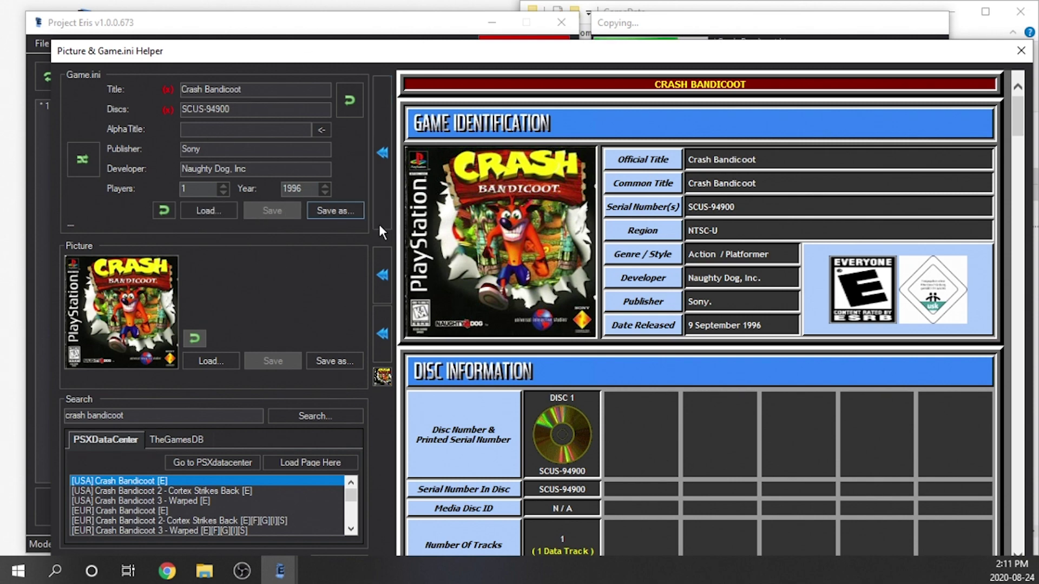
pyautogui.click(336, 211)
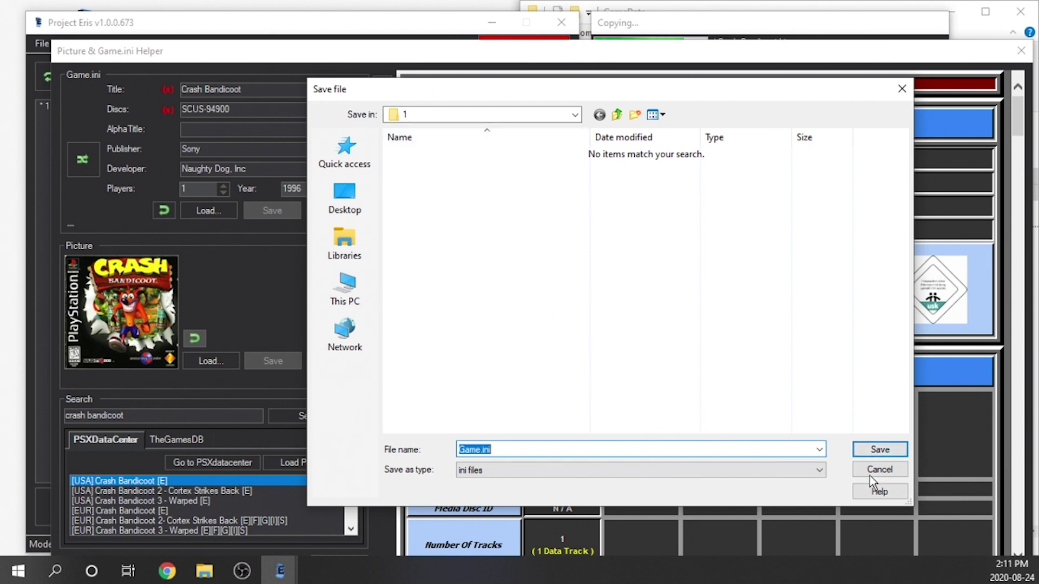
pyautogui.click(875, 450)
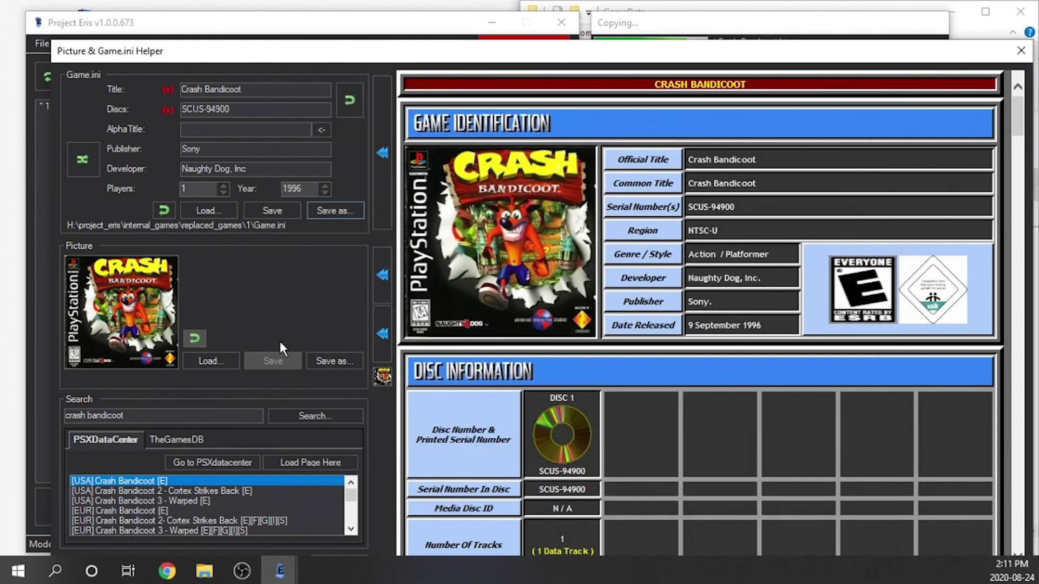
pyautogui.click(336, 361)
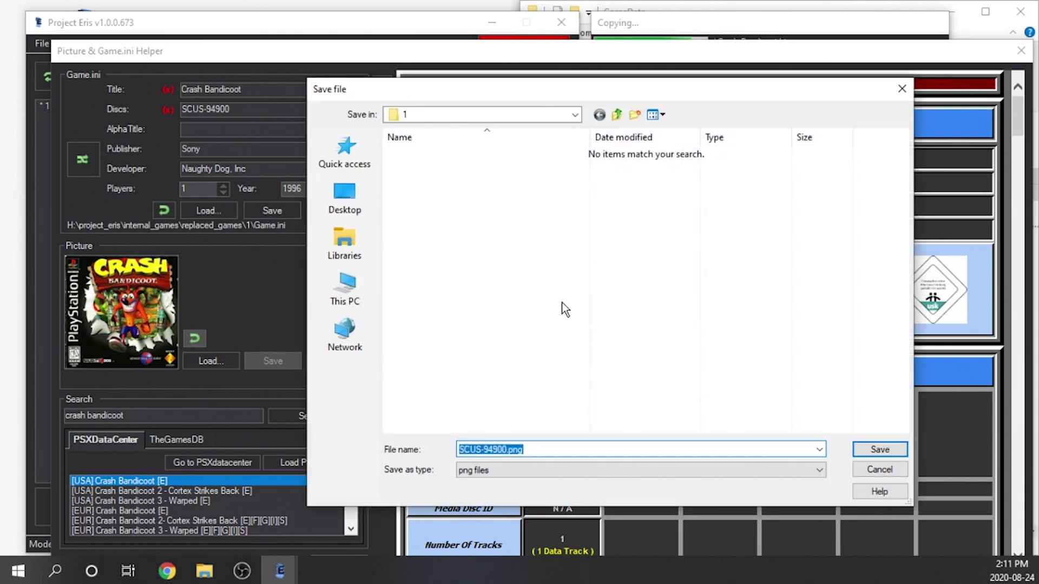
pyautogui.click(875, 450)
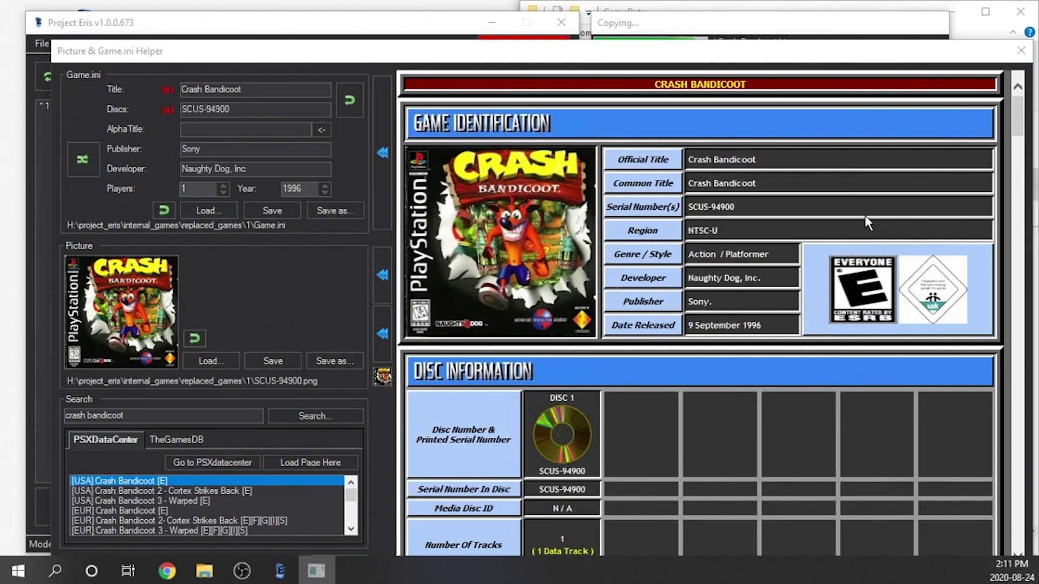
pyautogui.click(1020, 52)
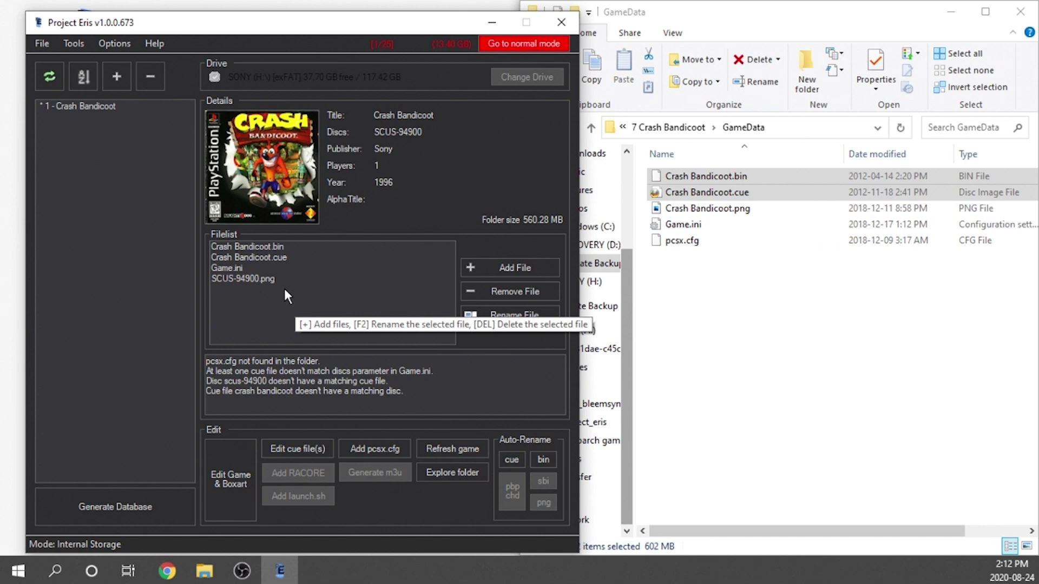
# - Copy the base name of SCUS-94900.png and rename Crash Bandicoot.cue as SCUS-94900.cue
pyautogui.click(256, 277)
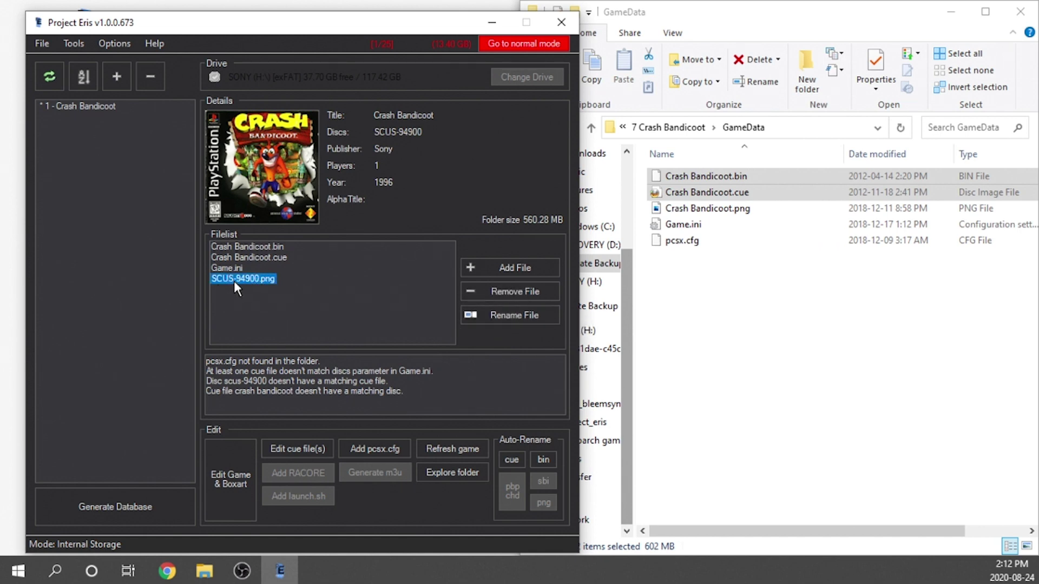
pyautogui.click(519, 313)
pyautogui.hotkey('ctrl', 'c')
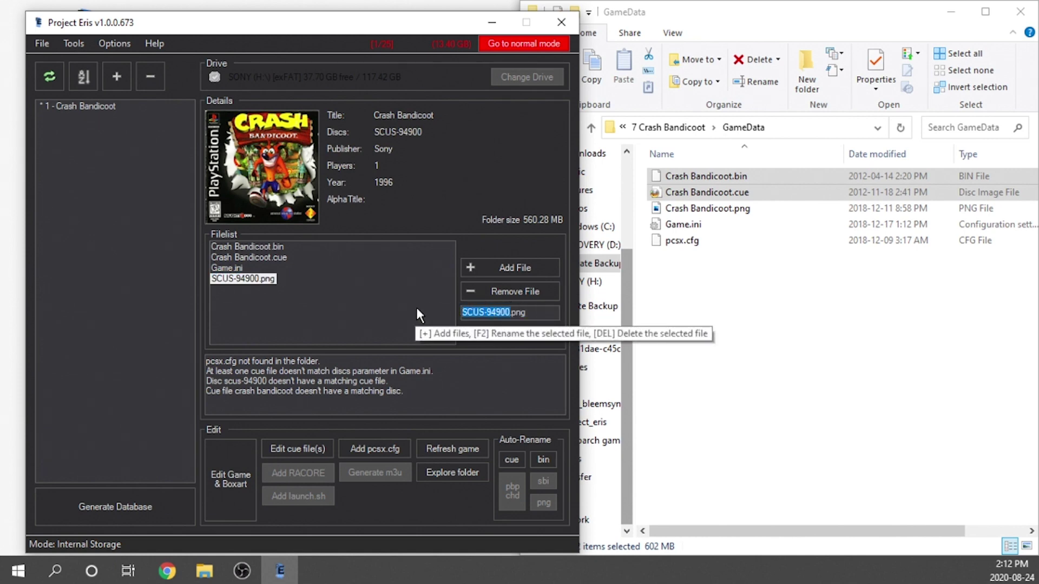
pyautogui.press('Escape')
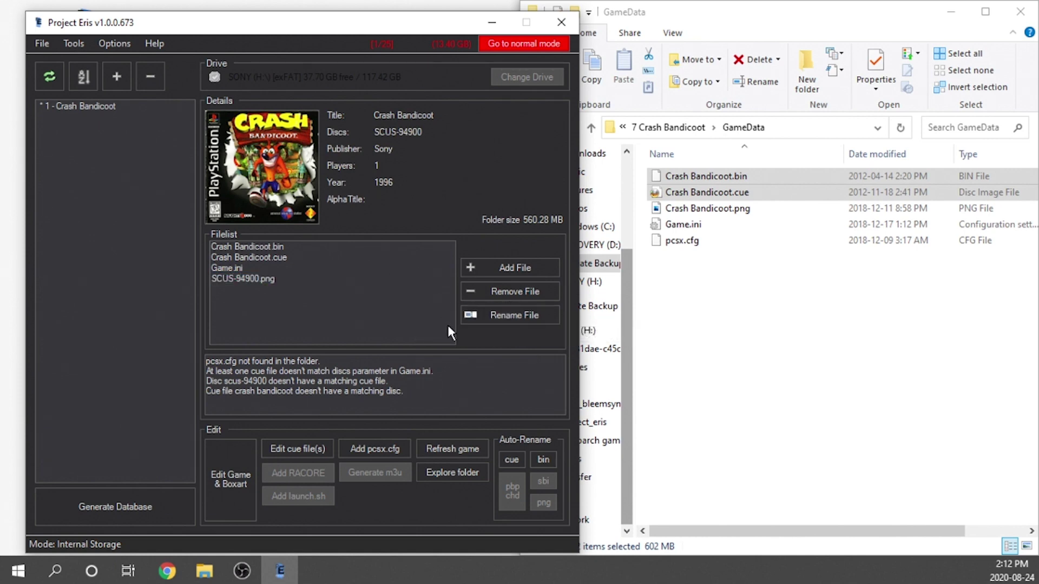
pyautogui.click(271, 257)
pyautogui.click(502, 311)
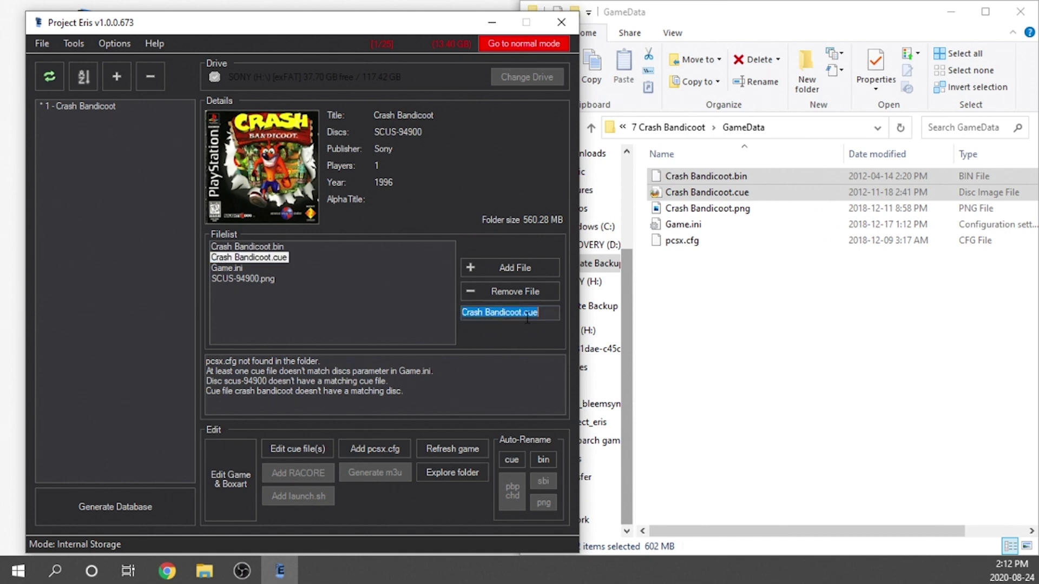
pyautogui.moveTo(522, 313); pyautogui.dragTo(431, 316)
pyautogui.hotkey('ctrl', 'v')
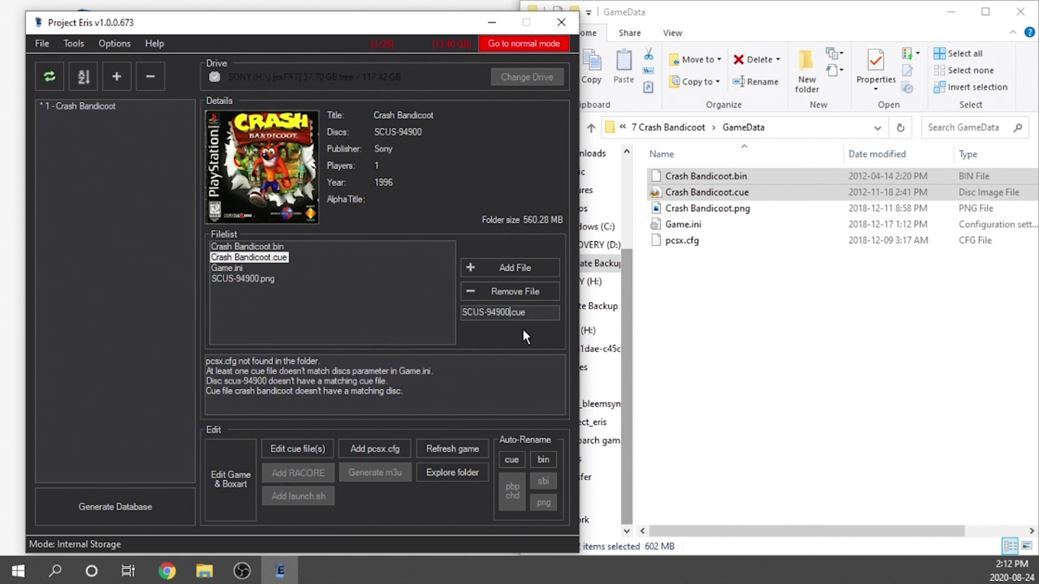
pyautogui.press('Return')
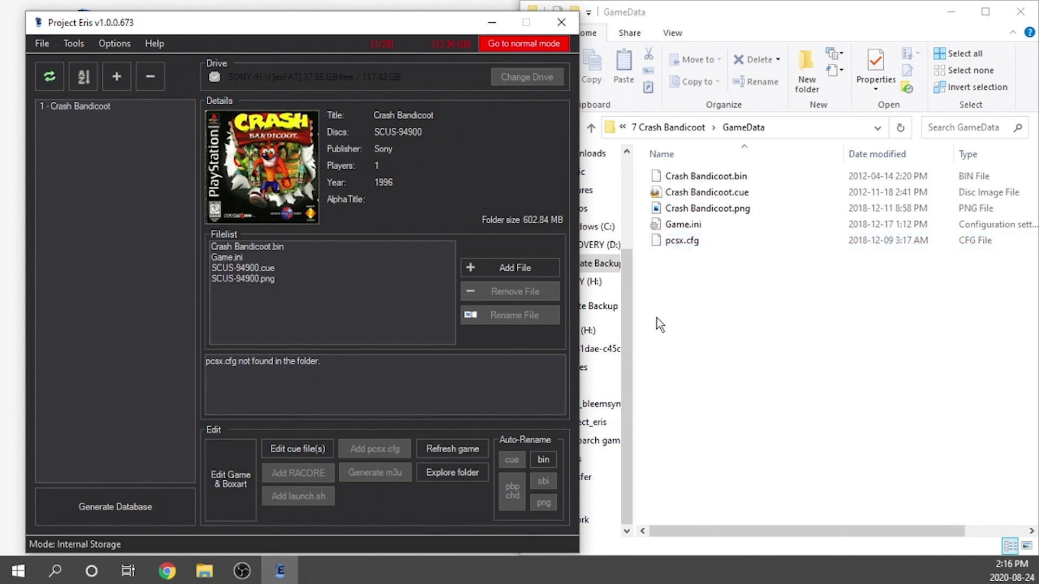
# - Look in game folder 1 under games on the SONY (H:) drive for the pcsx.cfg file inside .pcsx
pyautogui.click(690, 355)
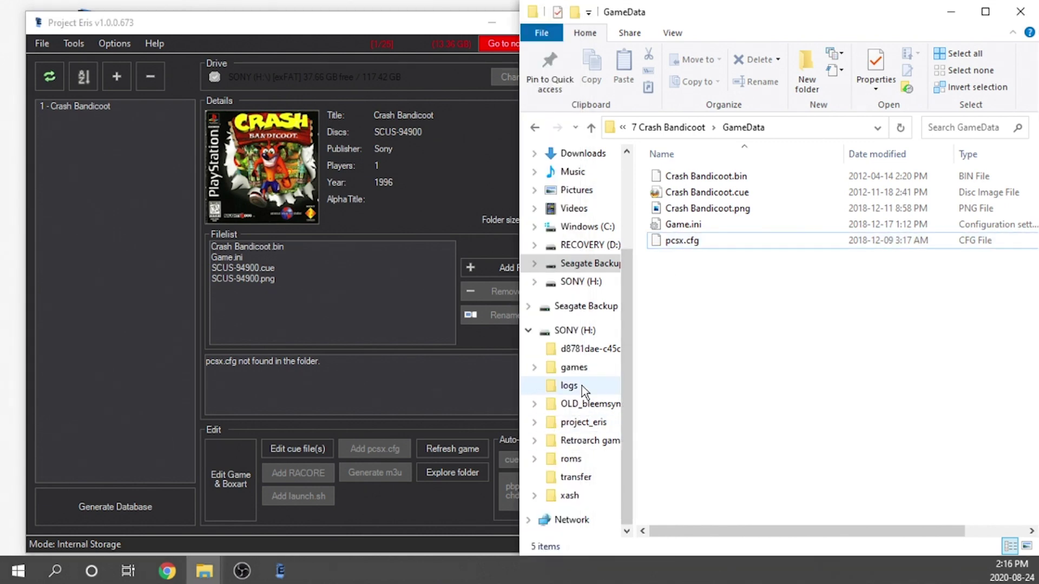
pyautogui.click(576, 368)
pyautogui.doubleClick(683, 179)
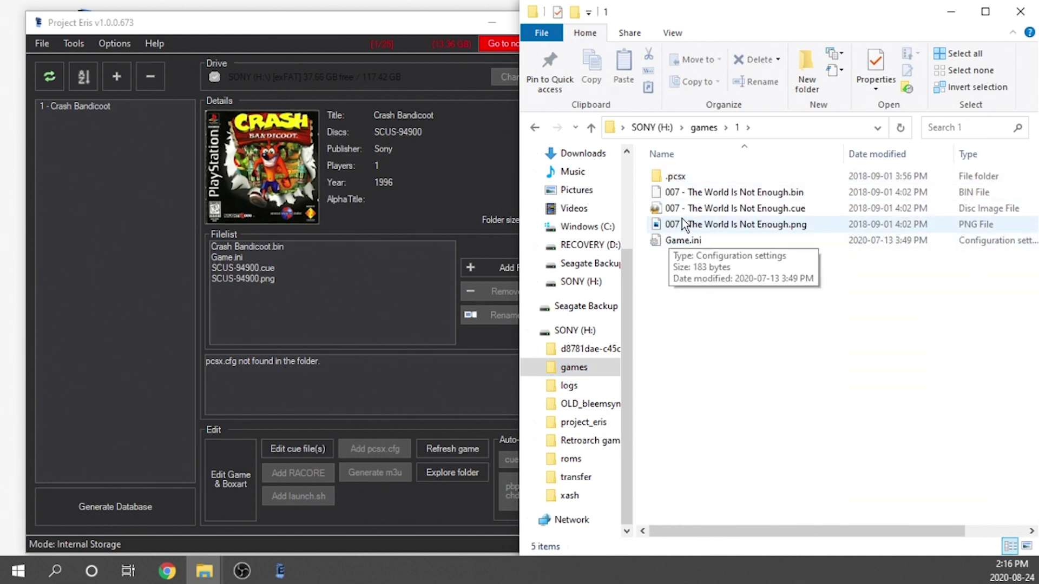
pyautogui.doubleClick(675, 179)
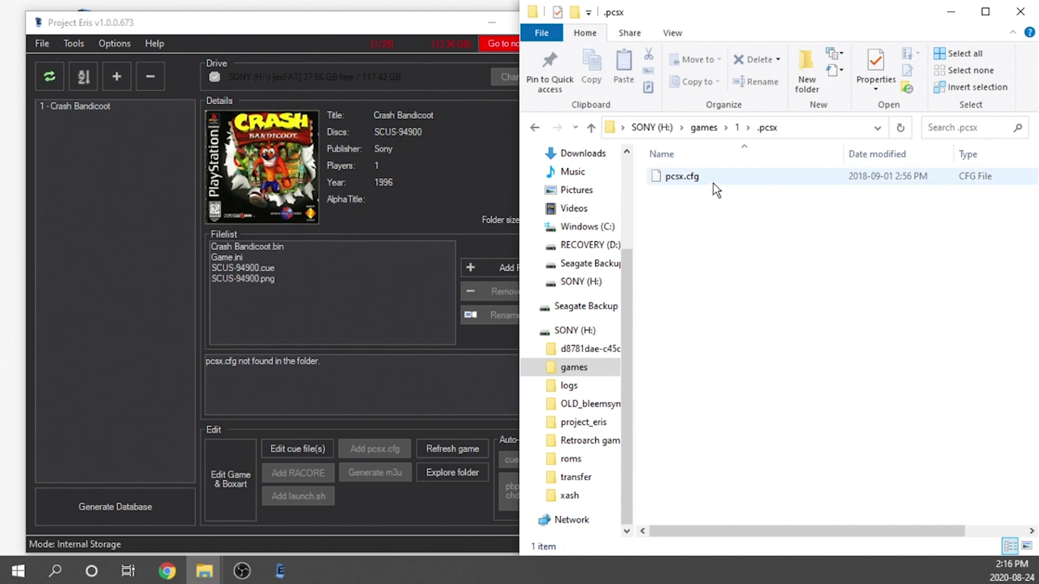
# - Return to the Crash Bandicoot GameData folder and add its pcsx.cfg to the Crash Bandicoot entry's file list
pyautogui.click(535, 130)
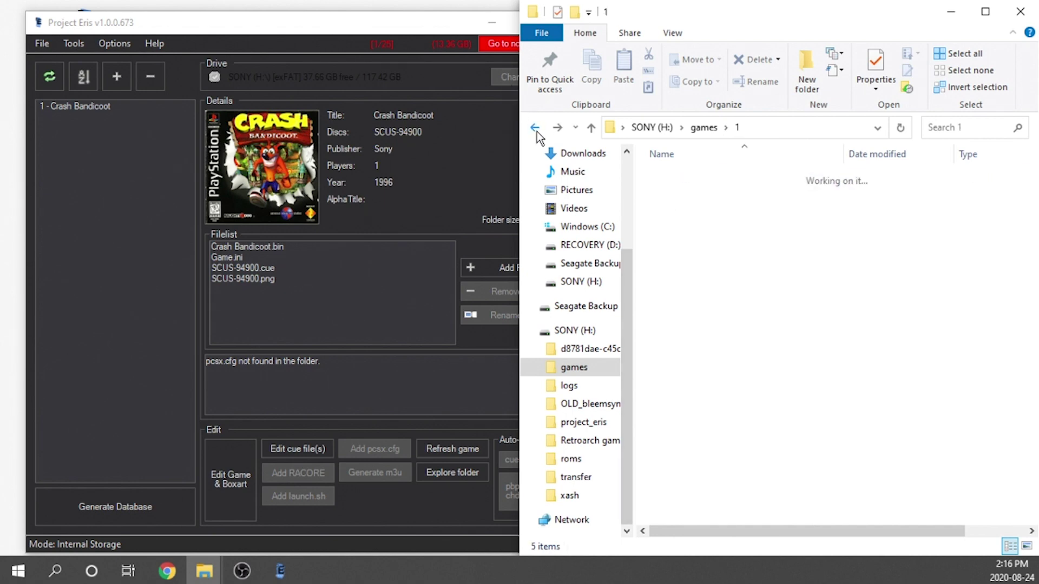
pyautogui.click(537, 130)
pyautogui.click(537, 130)
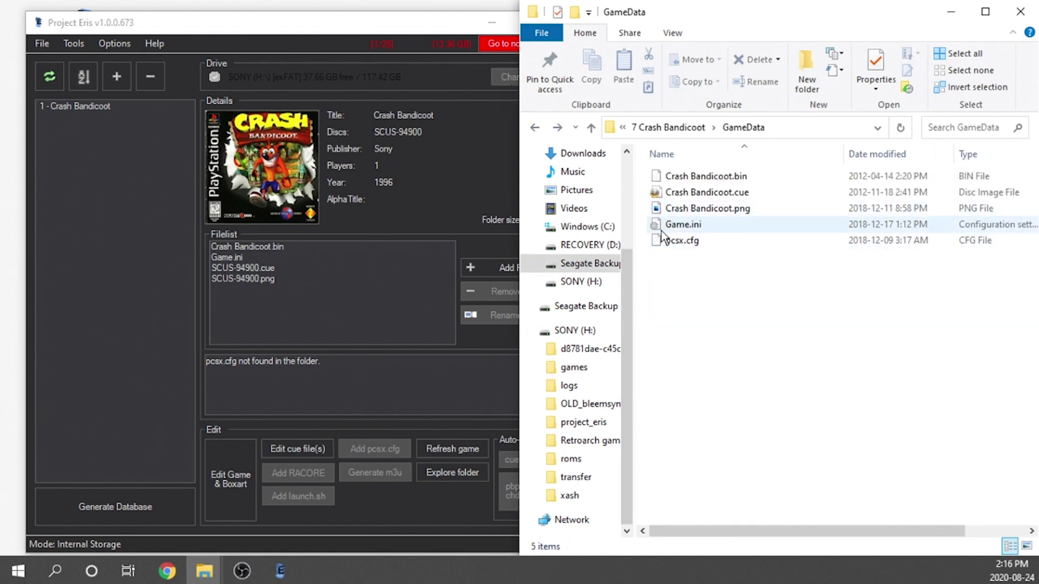
pyautogui.moveTo(678, 240); pyautogui.dragTo(342, 288)
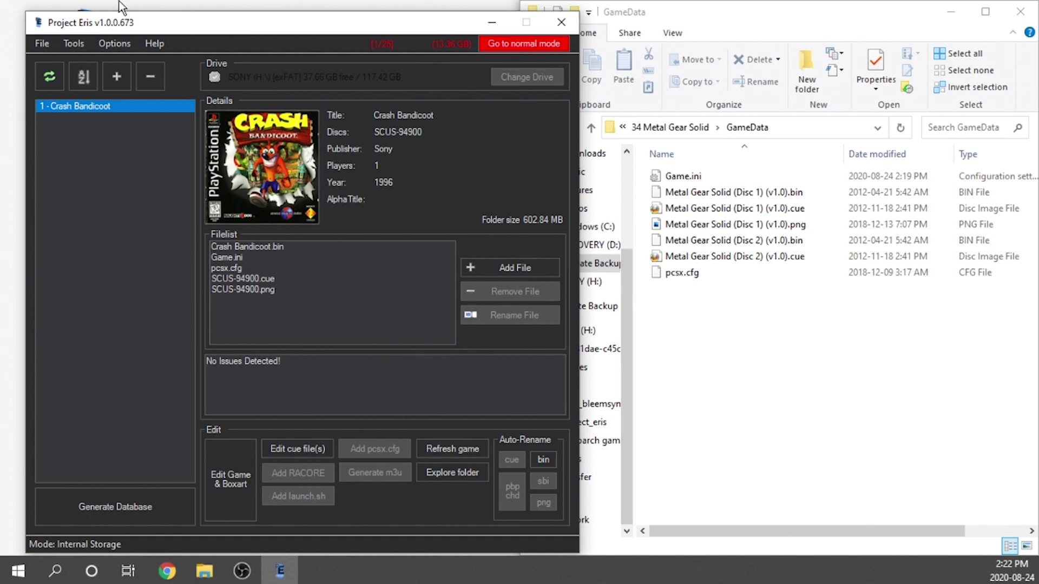
# - Add a second blank game entry and close its Picture & Game.ini Helper without filling it in
pyautogui.click(116, 83)
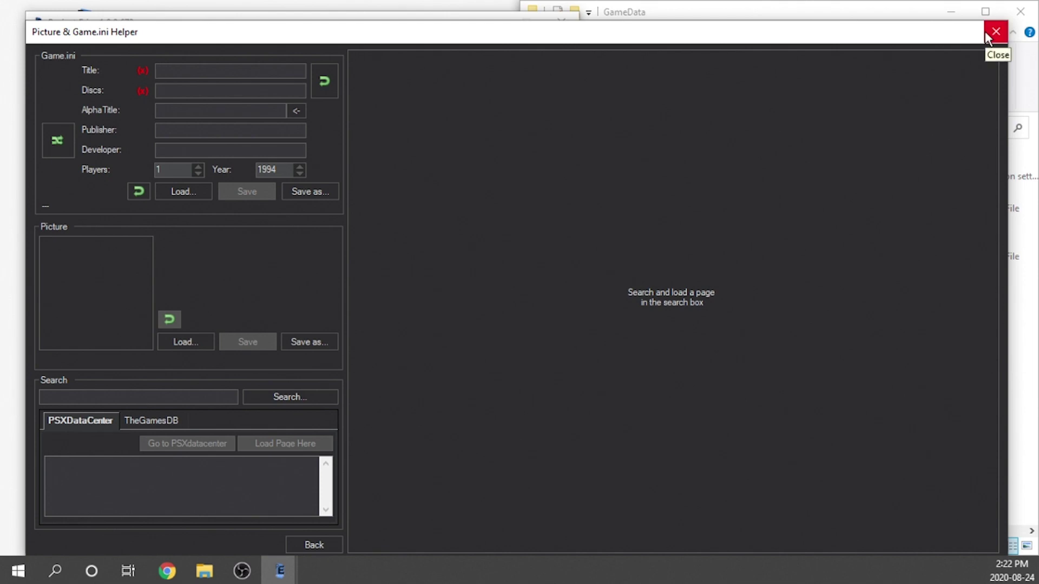
pyautogui.click(985, 31)
# - Add all seven files from the 34 Metal Gear Solid GameData folder to the blank second entry's file list and check the copy progress
pyautogui.click(764, 382)
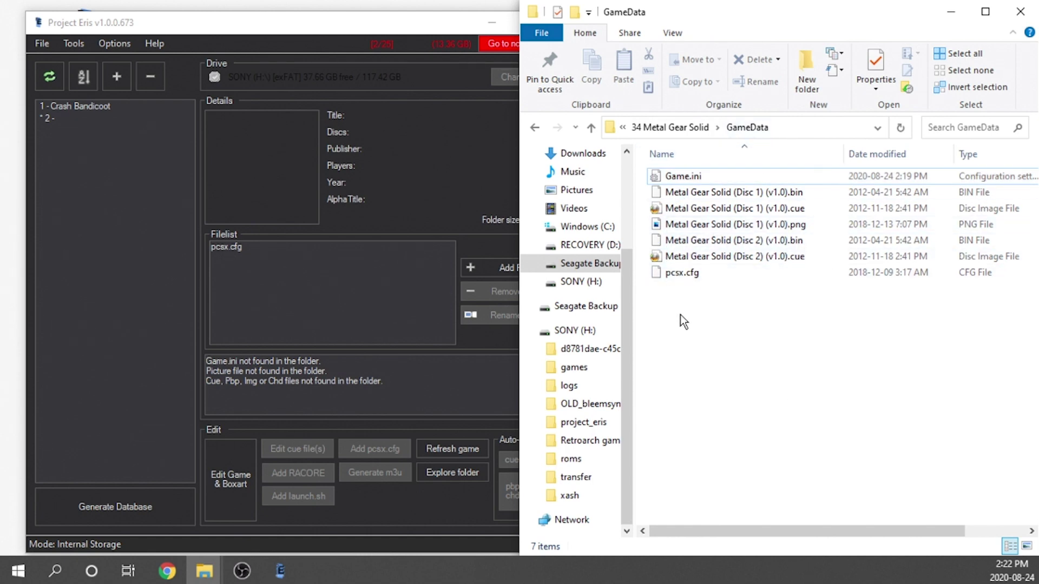
pyautogui.click(757, 226)
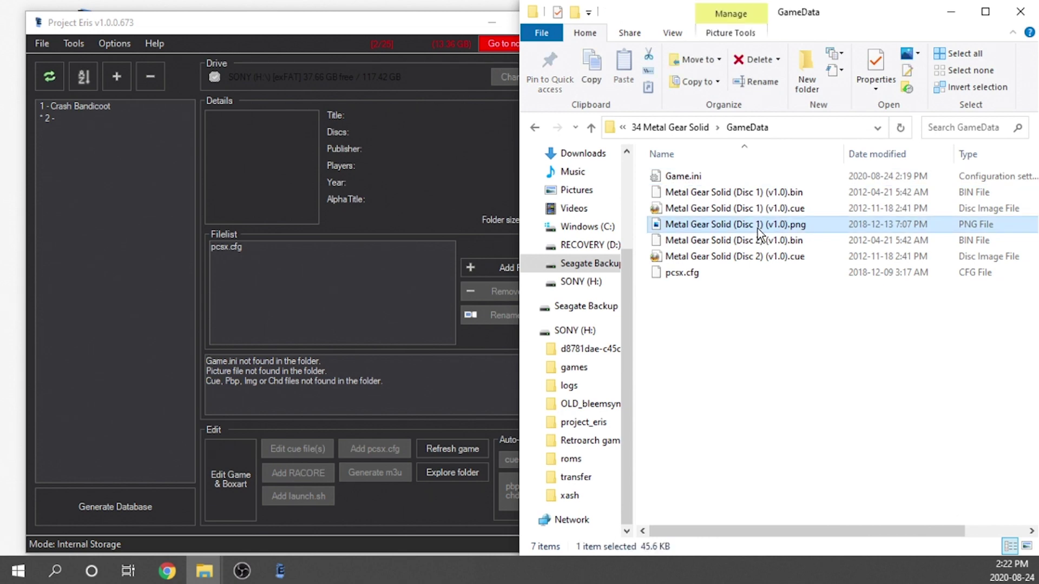
pyautogui.click(723, 176)
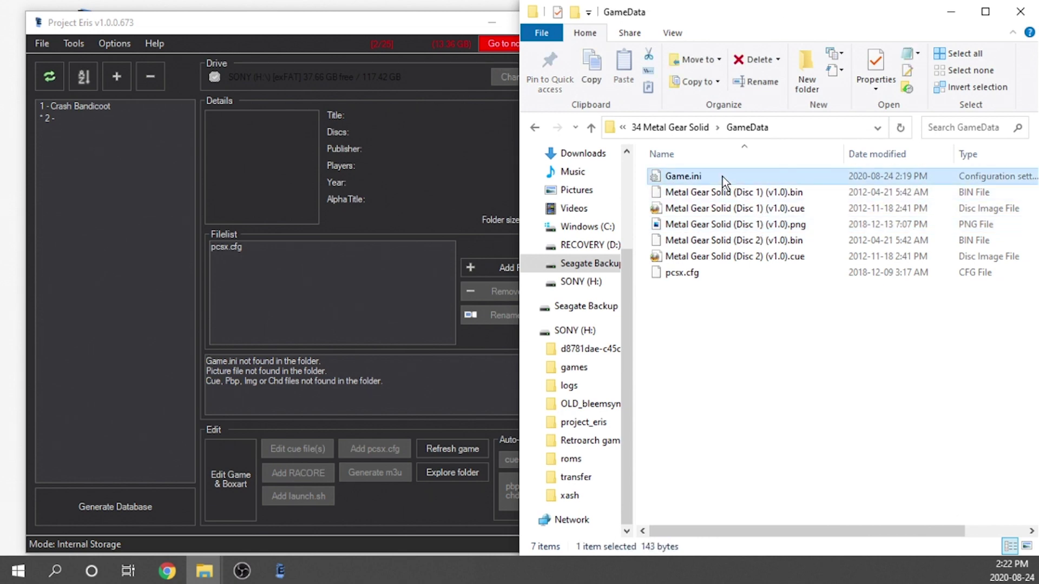
pyautogui.click(690, 275)
pyautogui.click(739, 393)
pyautogui.moveTo(739, 395); pyautogui.dragTo(670, 115)
pyautogui.moveTo(720, 228); pyautogui.dragTo(268, 273)
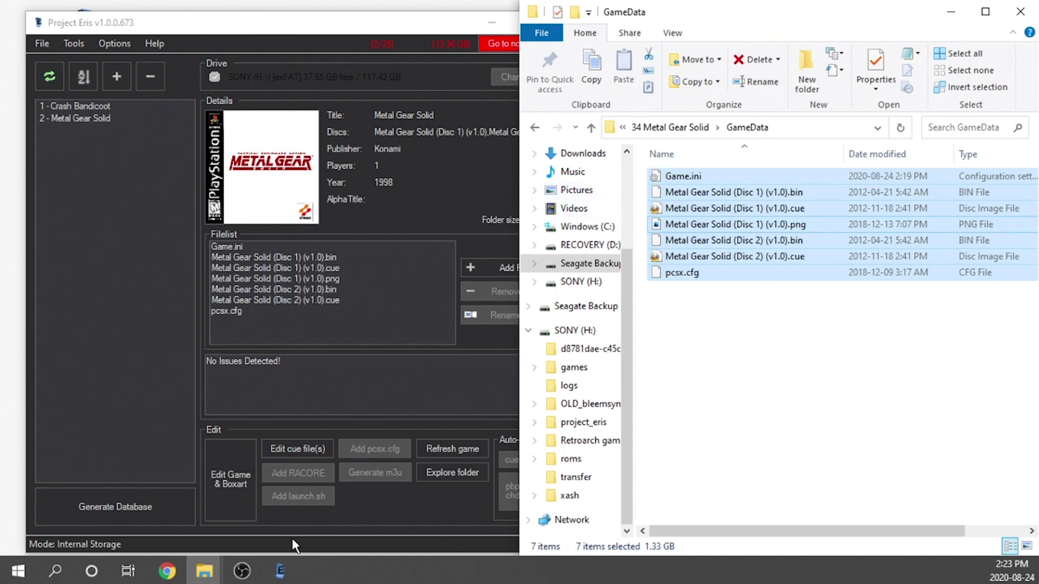
pyautogui.moveTo(280, 571)
pyautogui.click(324, 498)
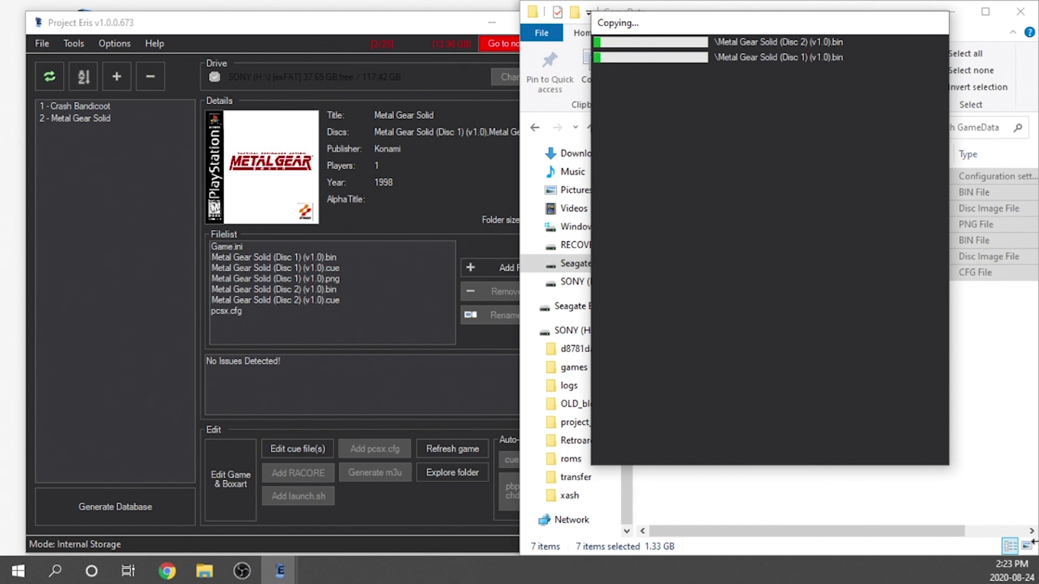
# - Inspect the Discs line of Metal Gear Solid's Game.ini in Notepad++, close the file and return to the copy progress
pyautogui.click(849, 460)
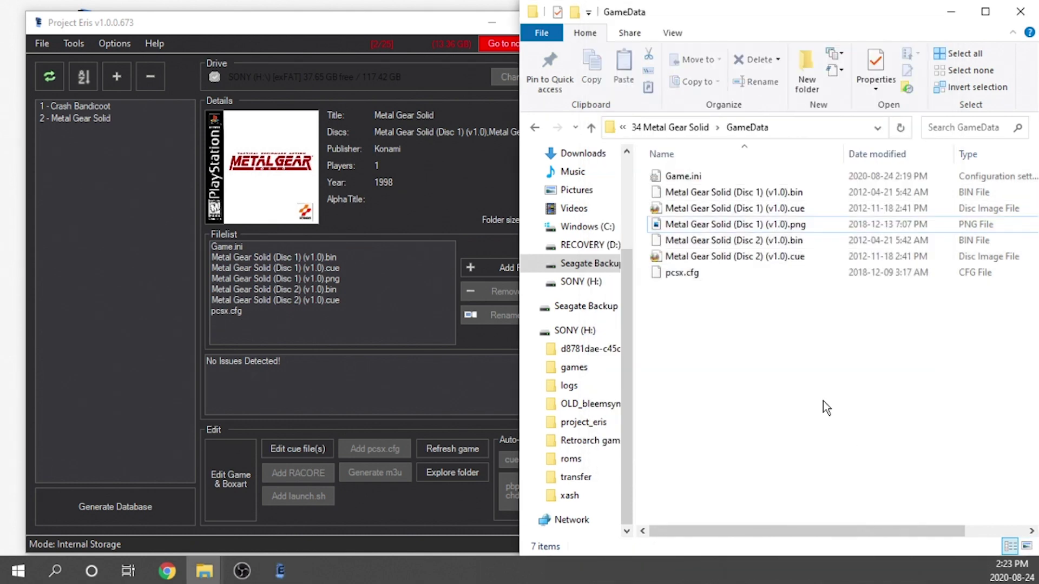
pyautogui.rightClick(696, 177)
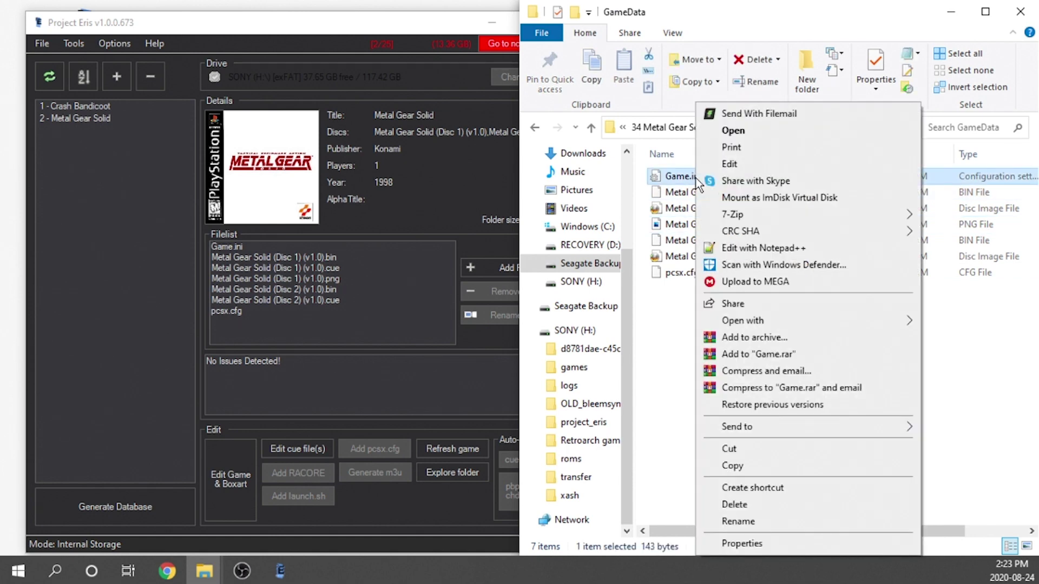
pyautogui.click(758, 247)
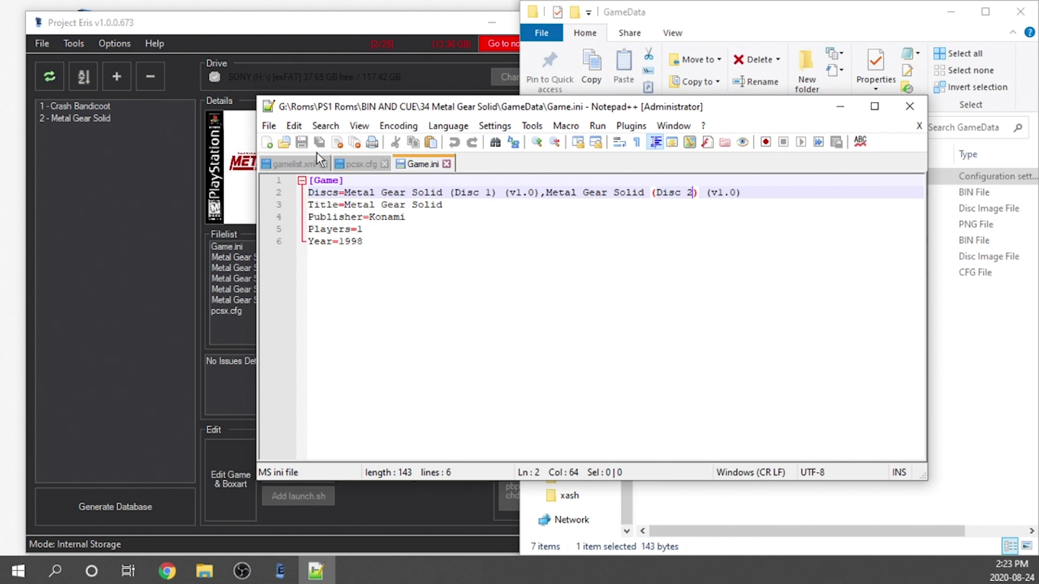
pyautogui.click(900, 112)
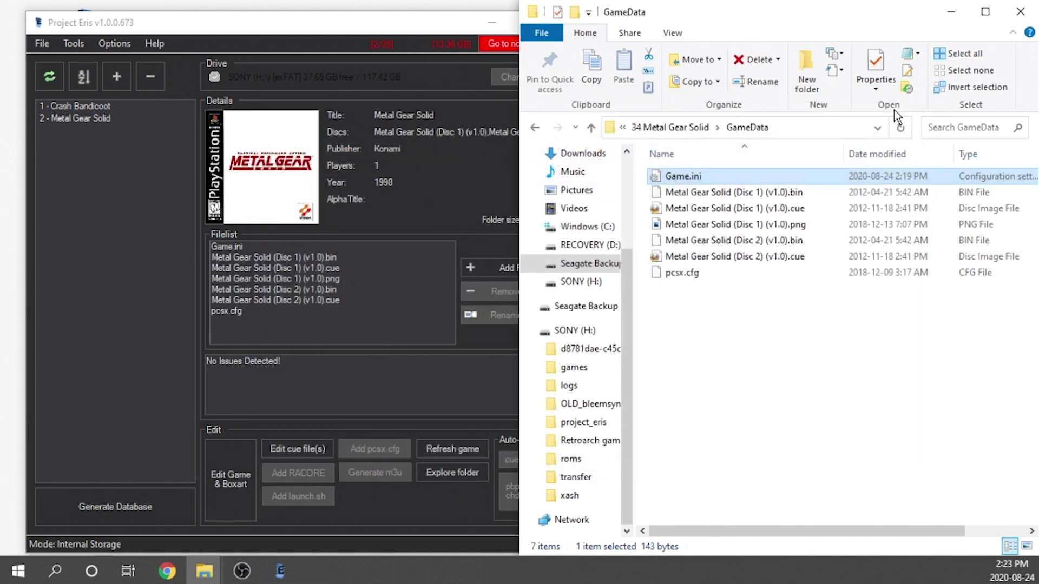
pyautogui.click(280, 569)
pyautogui.click(327, 506)
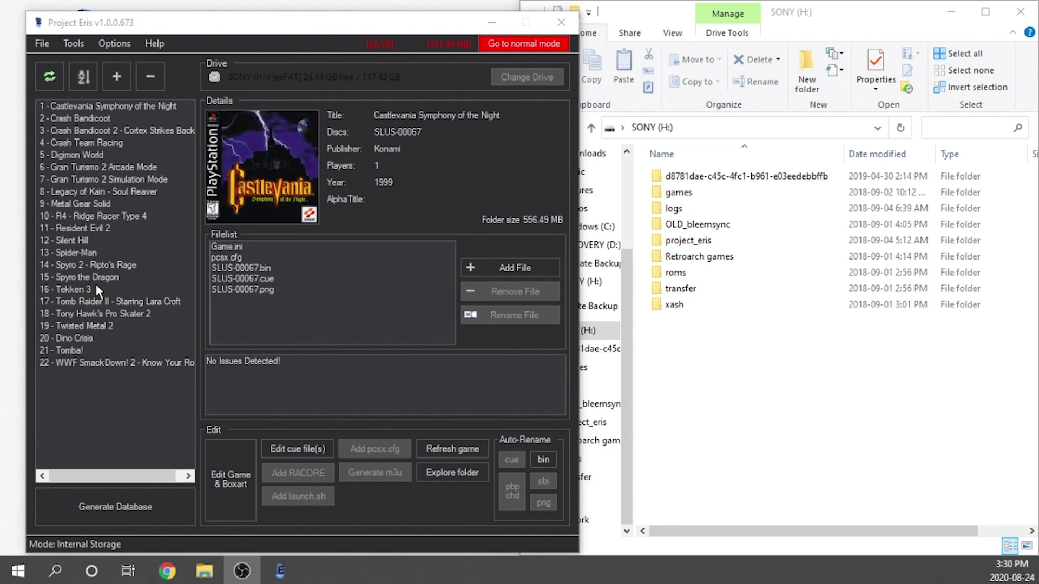
# - Review the Twisted Metal 2 entry's file list and generate the database for the internal games
pyautogui.click(74, 287)
pyautogui.click(79, 328)
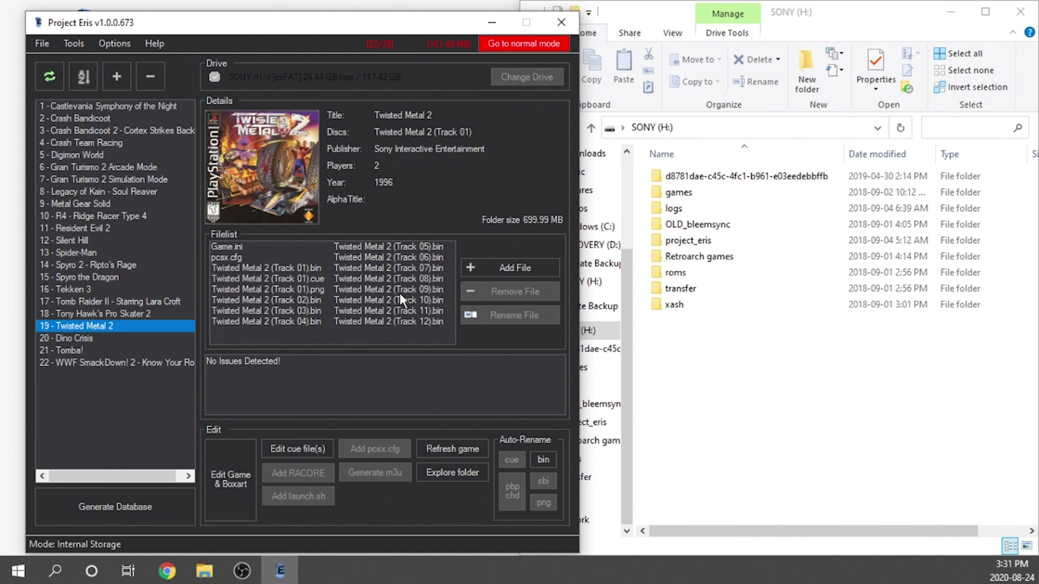
pyautogui.click(112, 505)
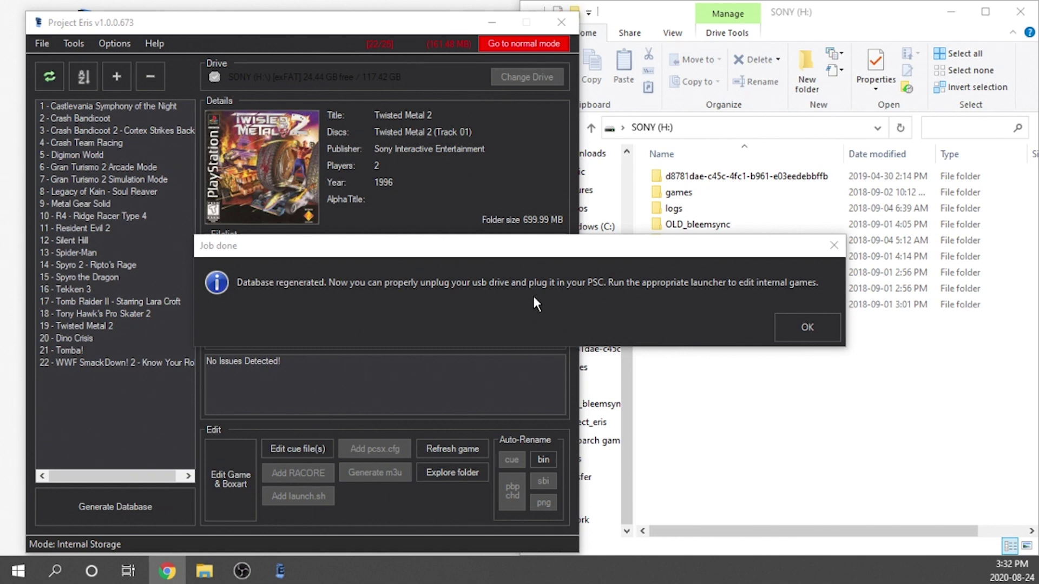
pyautogui.click(801, 318)
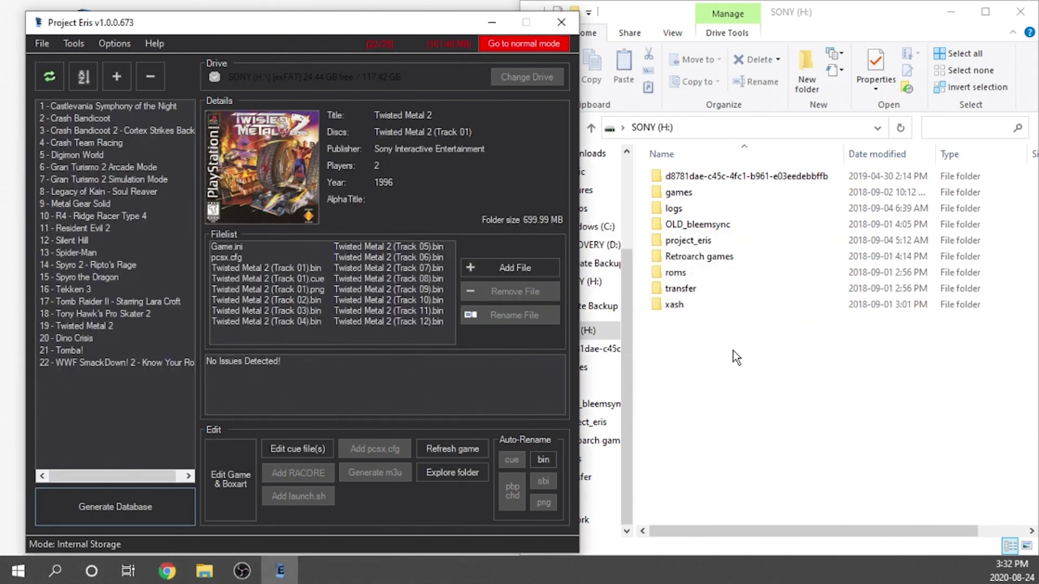
# - Look through the numbered game folders in project_eris > internal_games > games on the SONY (H:) drive
pyautogui.click(731, 352)
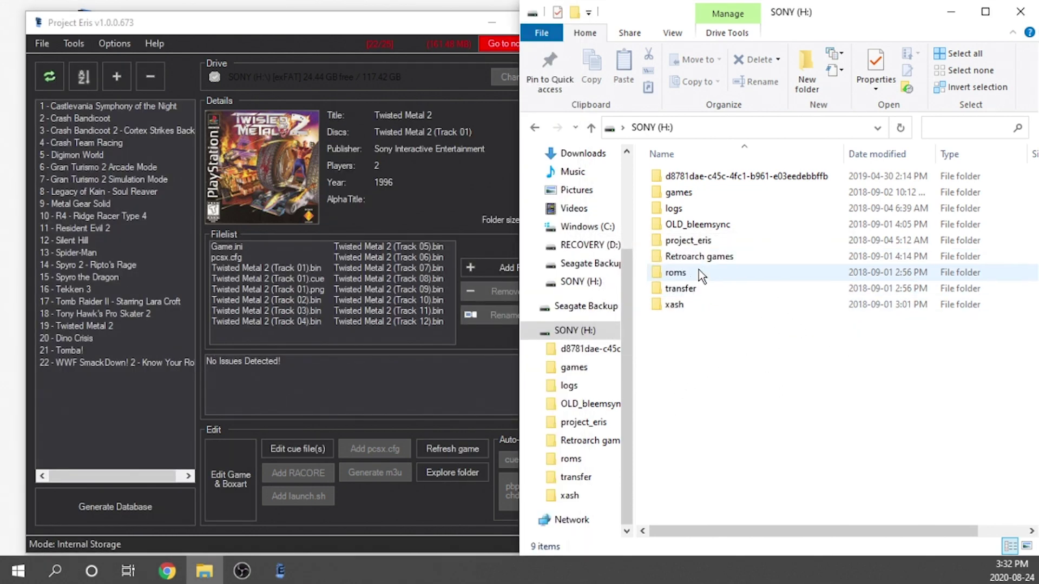
pyautogui.doubleClick(709, 245)
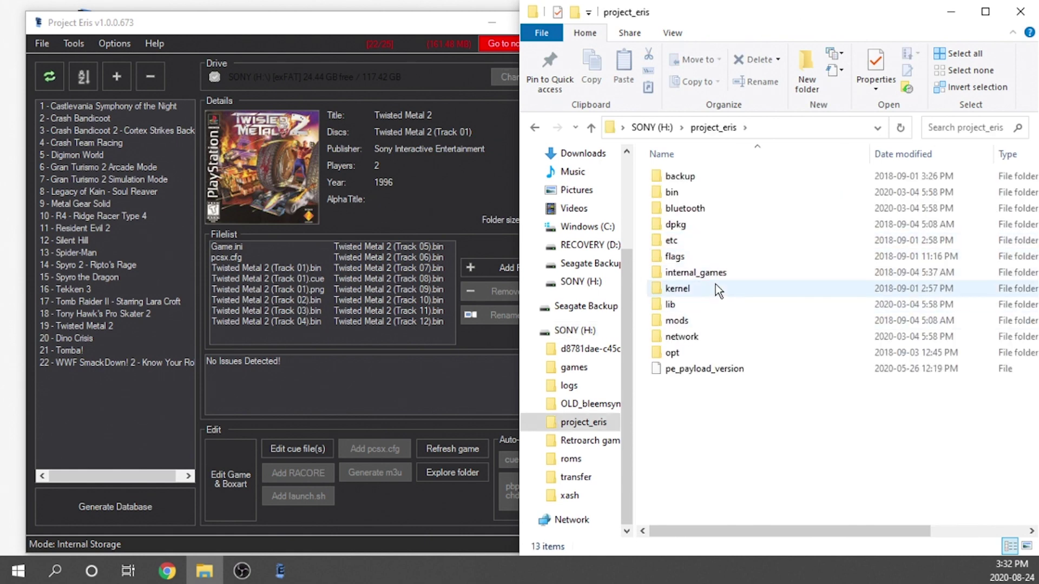
pyautogui.doubleClick(704, 273)
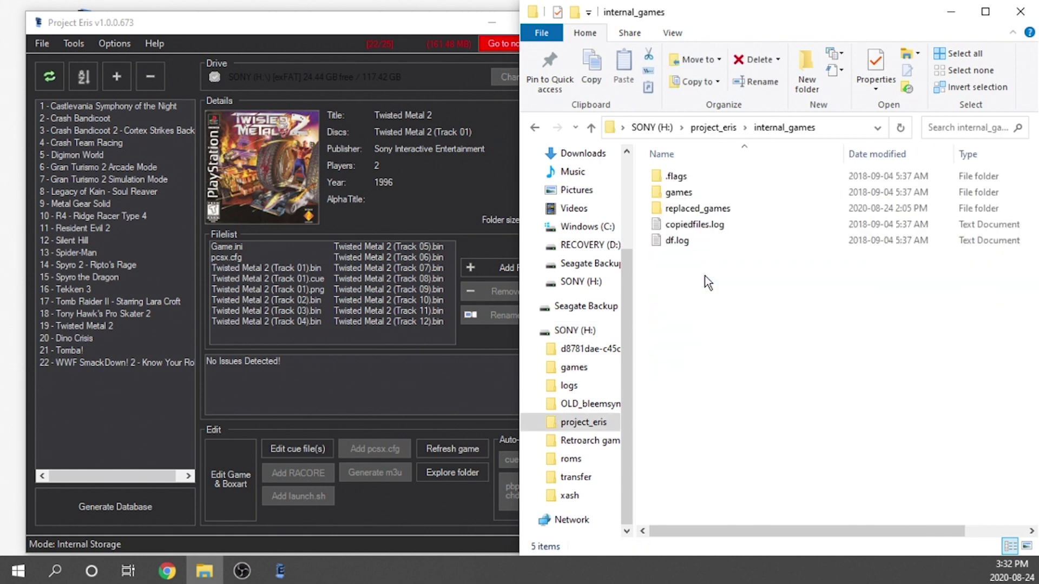
pyautogui.doubleClick(685, 193)
pyautogui.scroll(-1, 678, 426)
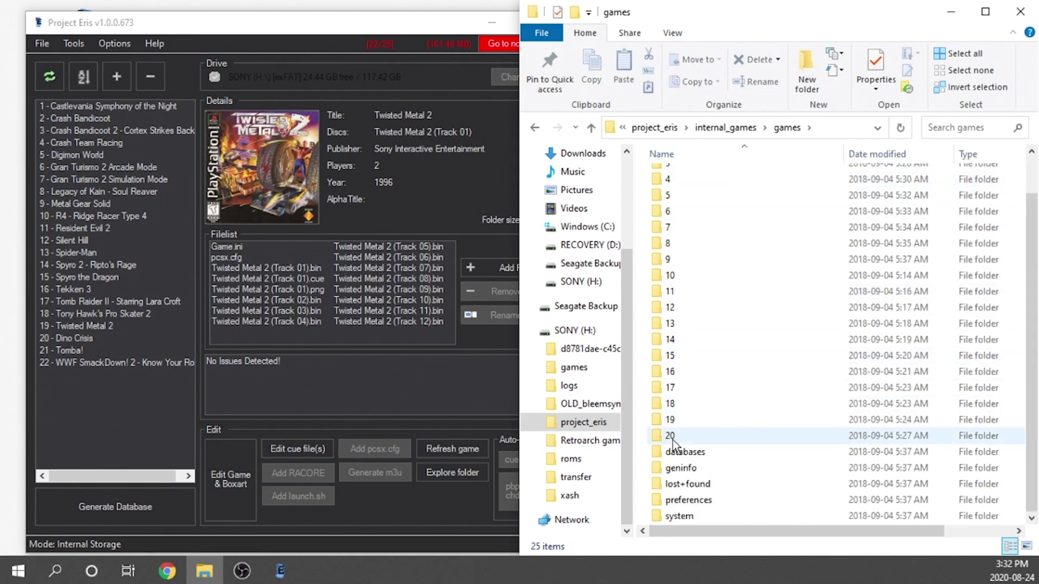
pyautogui.scroll(1, 660, 314)
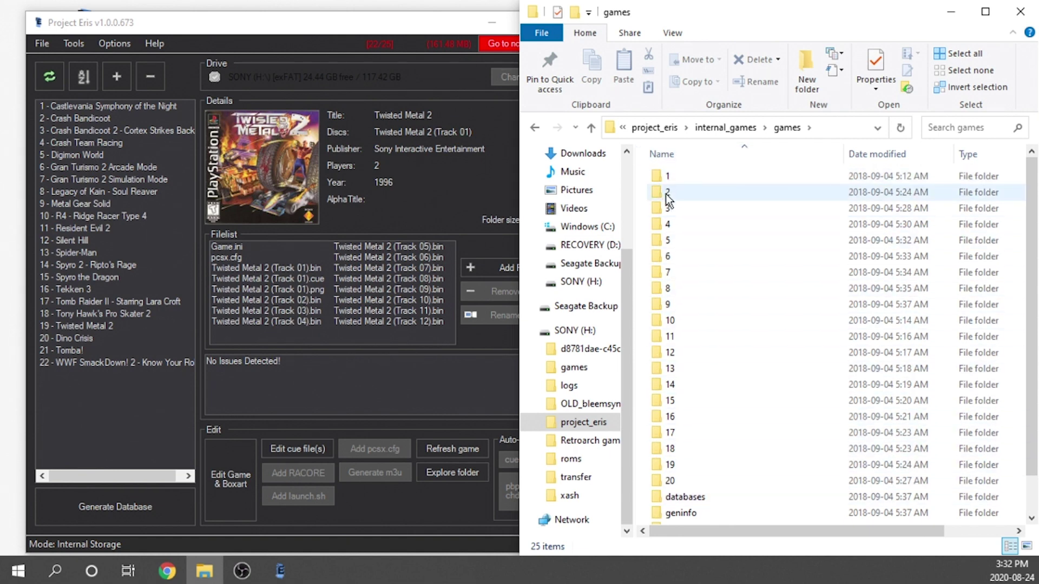
pyautogui.moveTo(666, 195)
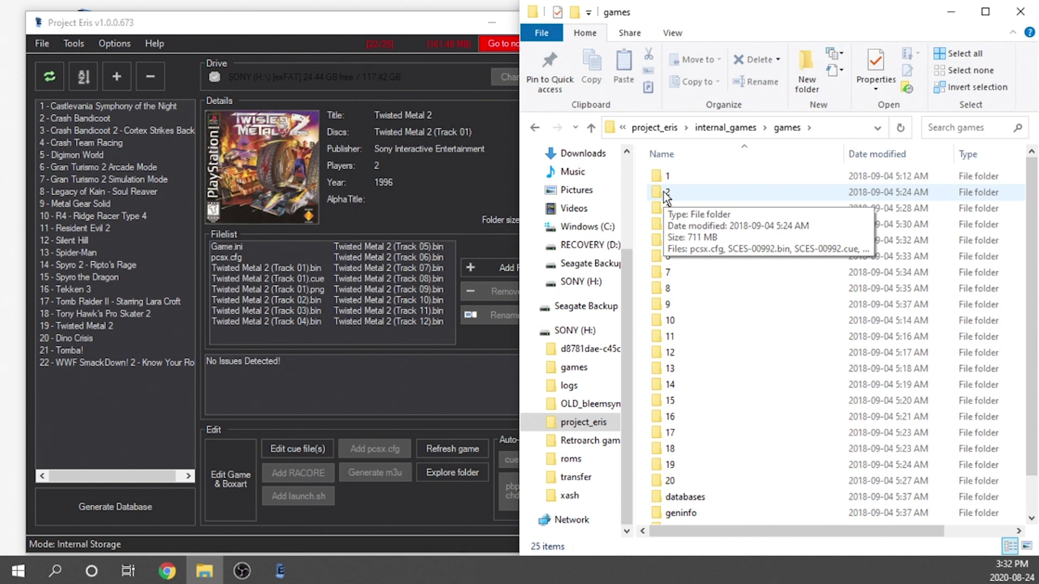
# - Look through the numbered folders in replaced_games inside internal_games
pyautogui.click(536, 128)
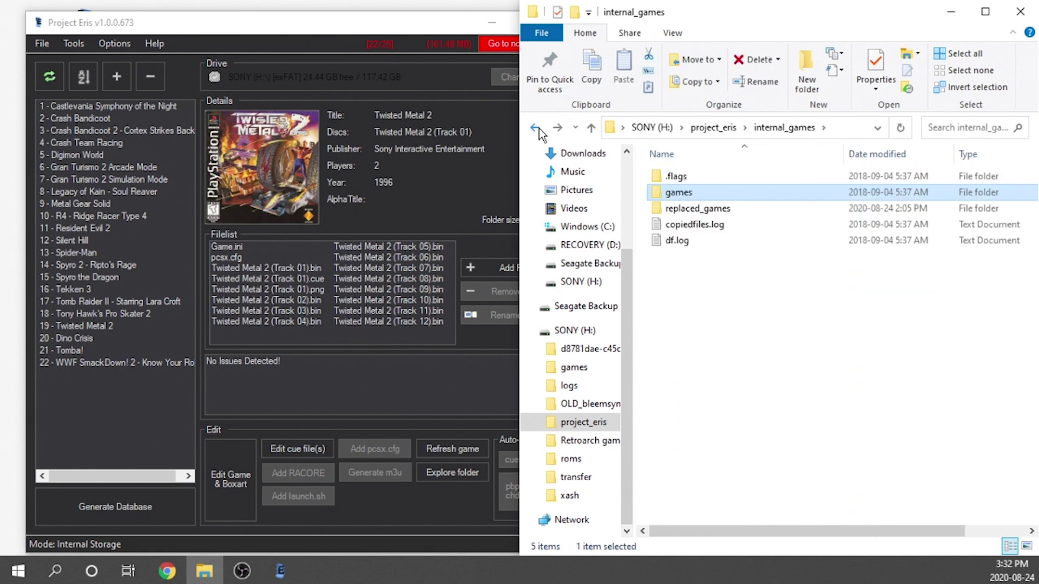
pyautogui.doubleClick(718, 207)
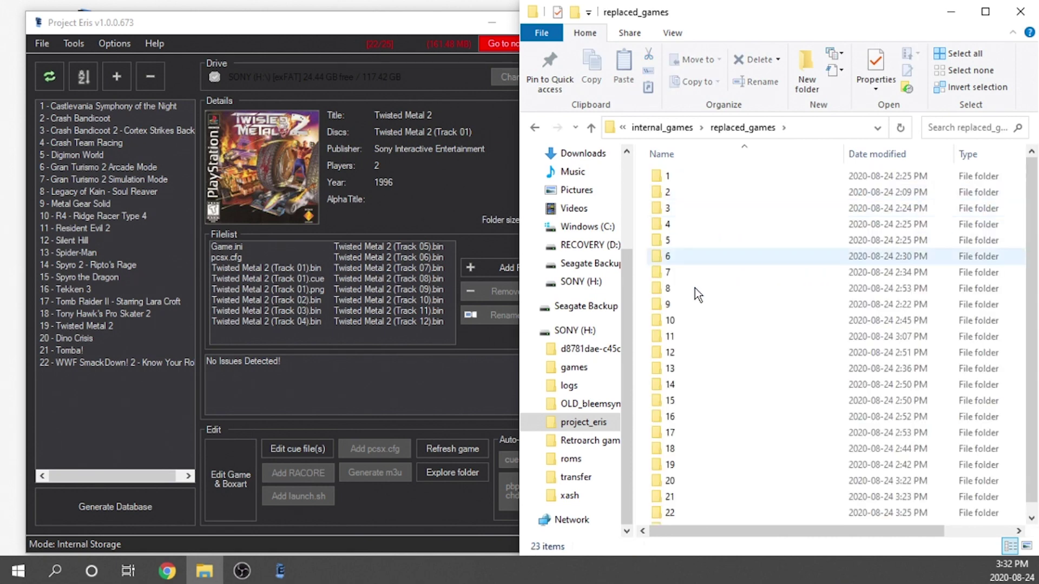
pyautogui.scroll(-1, 698, 266)
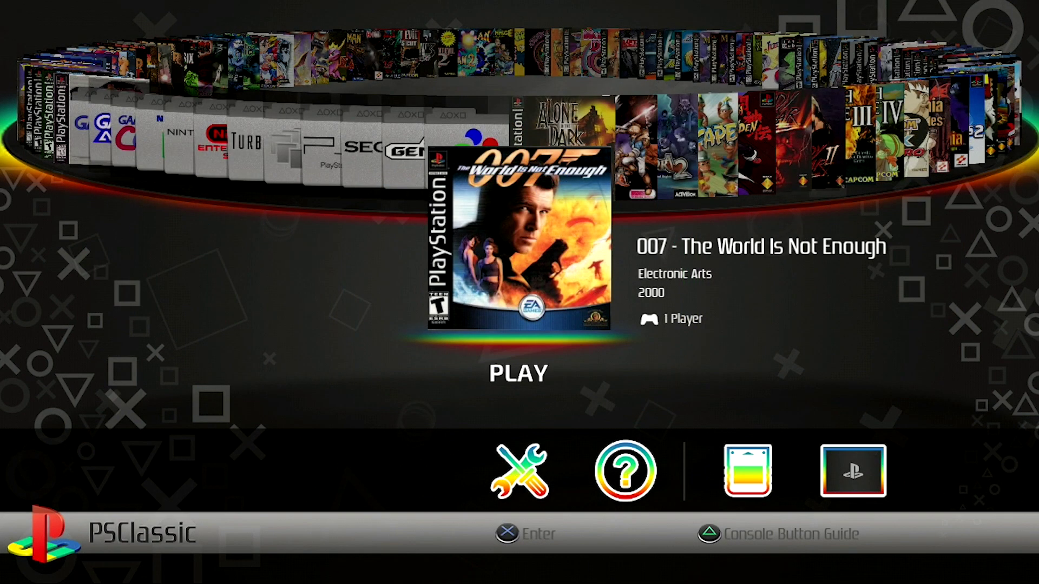
# - Switch to the PSClassic console menu, browse the game carousel and open the Ports folder
pyautogui.press('Right')
pyautogui.press('Right')
pyautogui.press('Right')
pyautogui.press('Right')
pyautogui.press('Left')
pyautogui.press('Left')
pyautogui.press('Left')
pyautogui.press('Left')
pyautogui.press('Left')
pyautogui.press('Left')
pyautogui.press('Left')
pyautogui.press('Left')
pyautogui.press('Left')
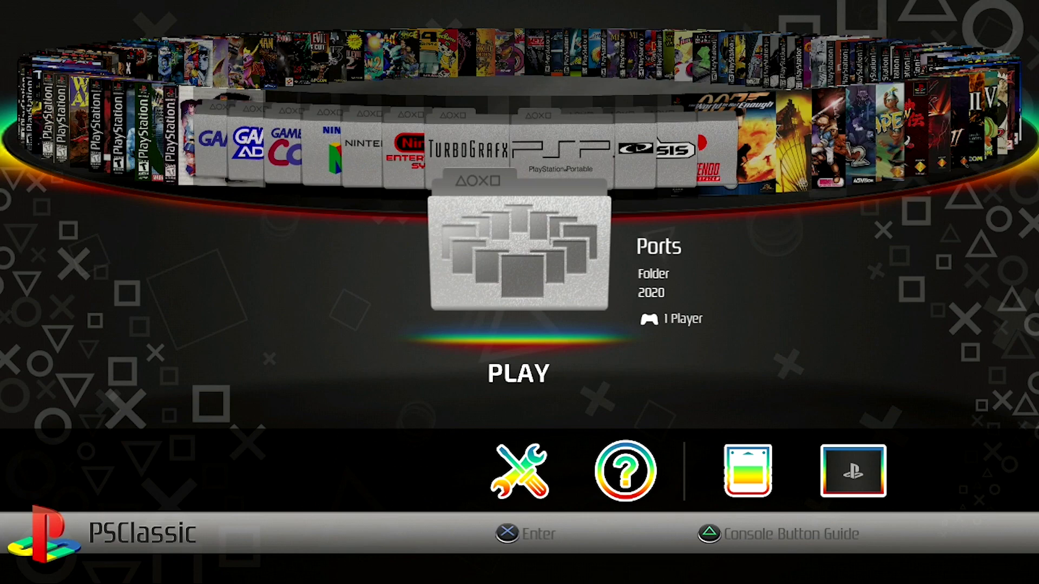
pyautogui.press('Return')
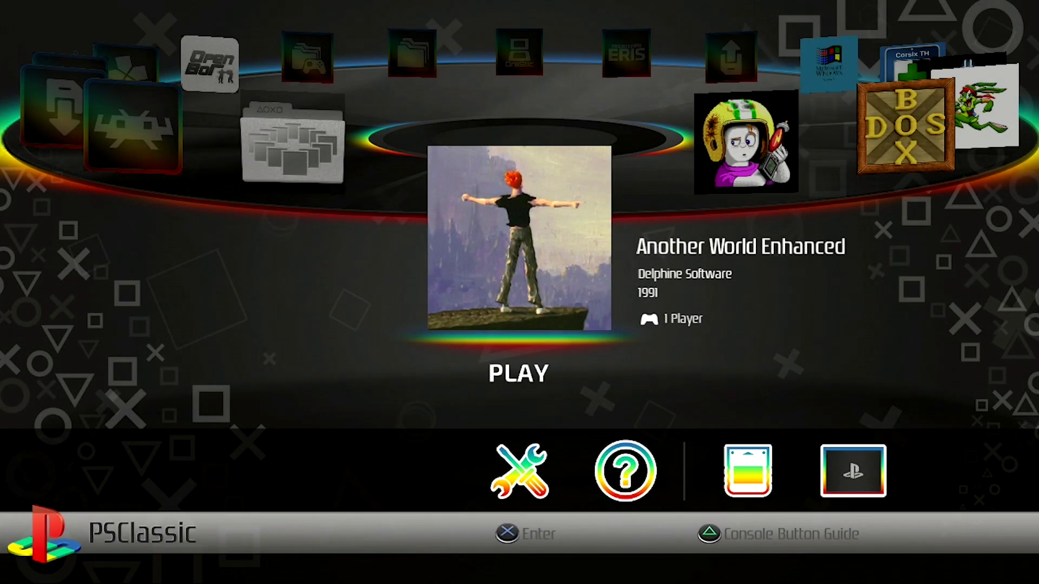
# - Launch Replace Internal Games from the Ports folder
pyautogui.press('Left')
pyautogui.press('Left')
pyautogui.press('Left')
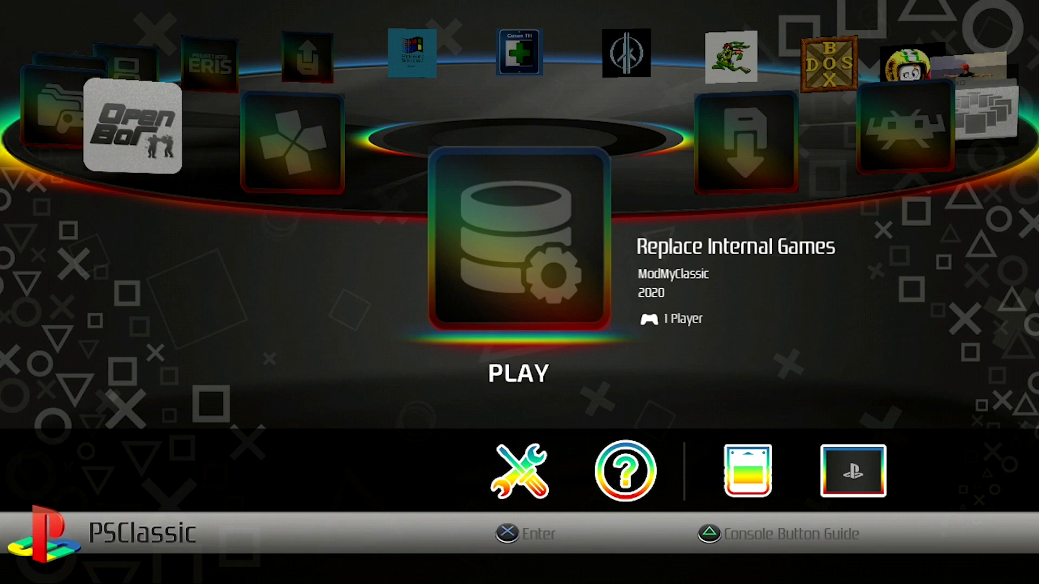
pyautogui.press('Return')
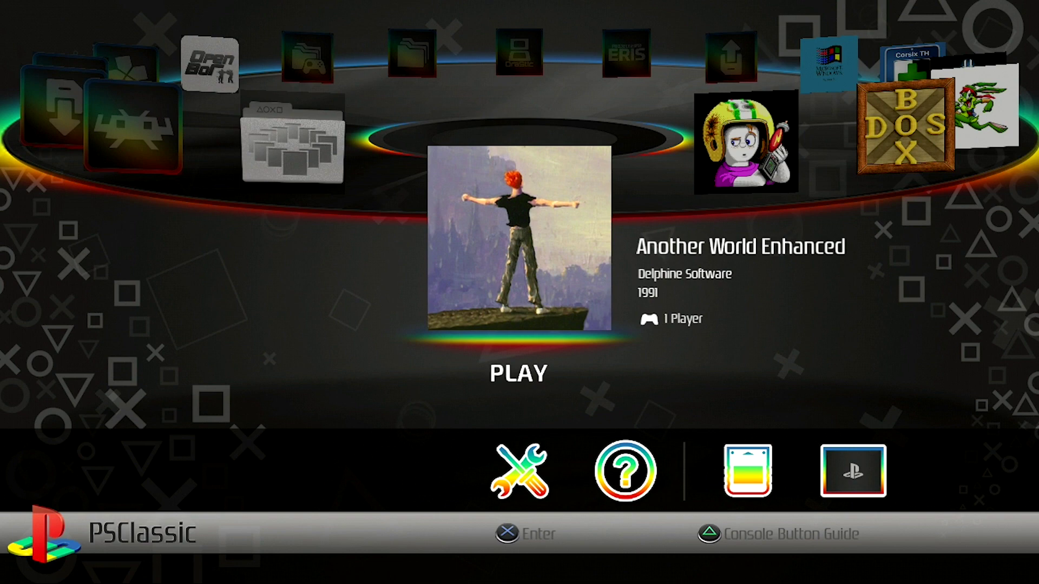
# - Bring Restore Backup Games to the front of the Ports carousel
pyautogui.press('Left')
pyautogui.press('Left')
pyautogui.press('Left')
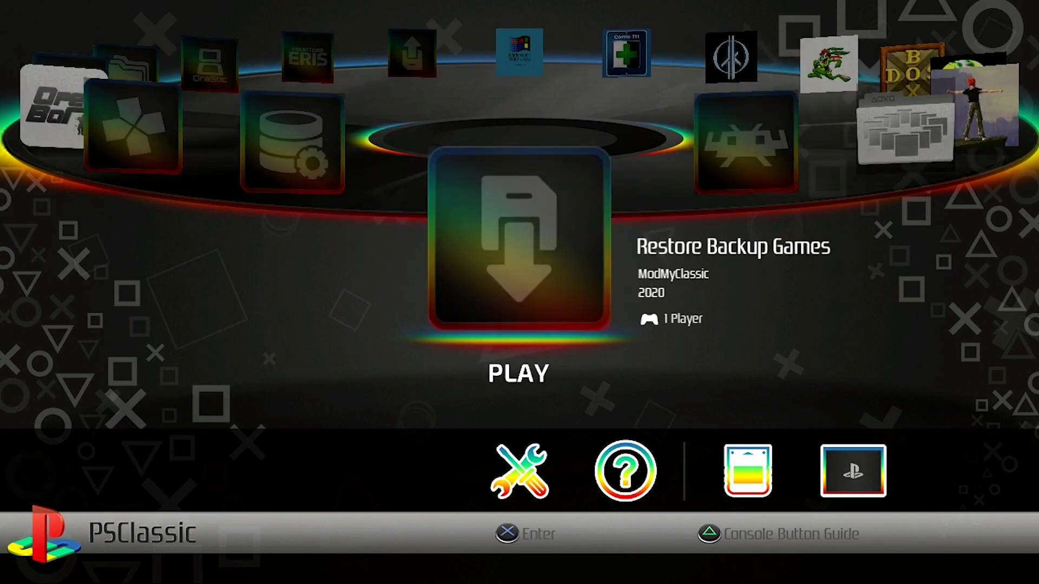